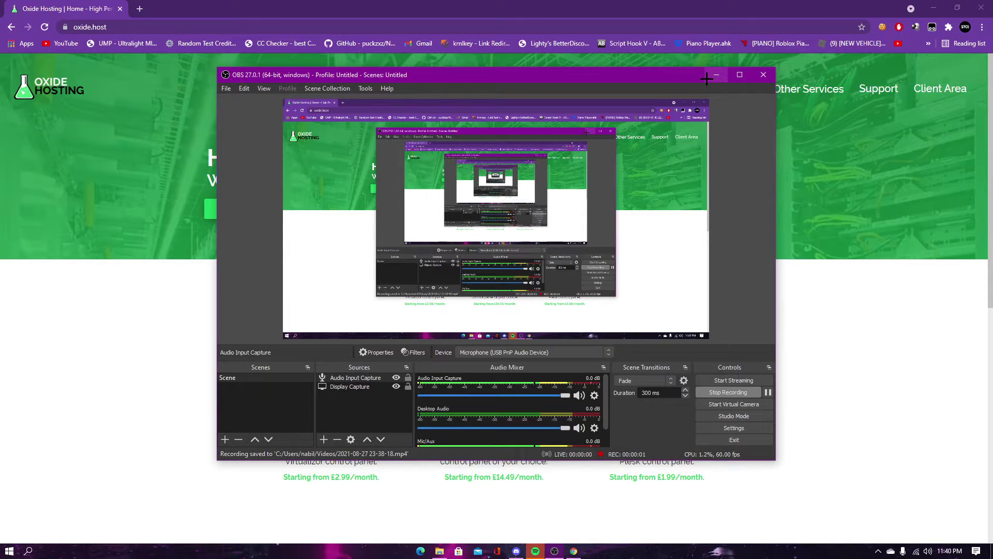
- Bring up the oxide.host homepage with Other Services showing Domain Registration, Discord Bot Hosting and Service Bundles
{"action": "left_click", "coordinate": [716, 76]}
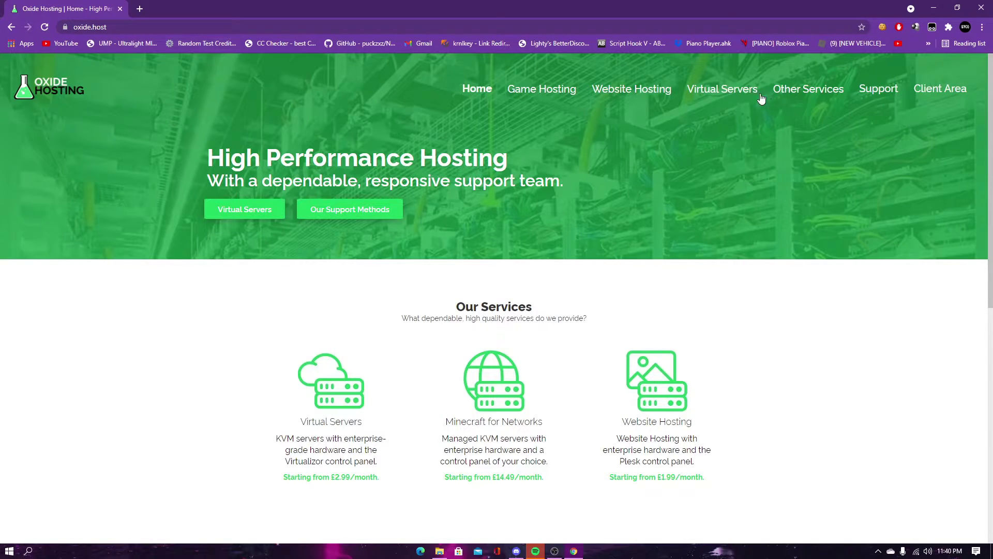
{"action": "mouse_move", "coordinate": [809, 89]}
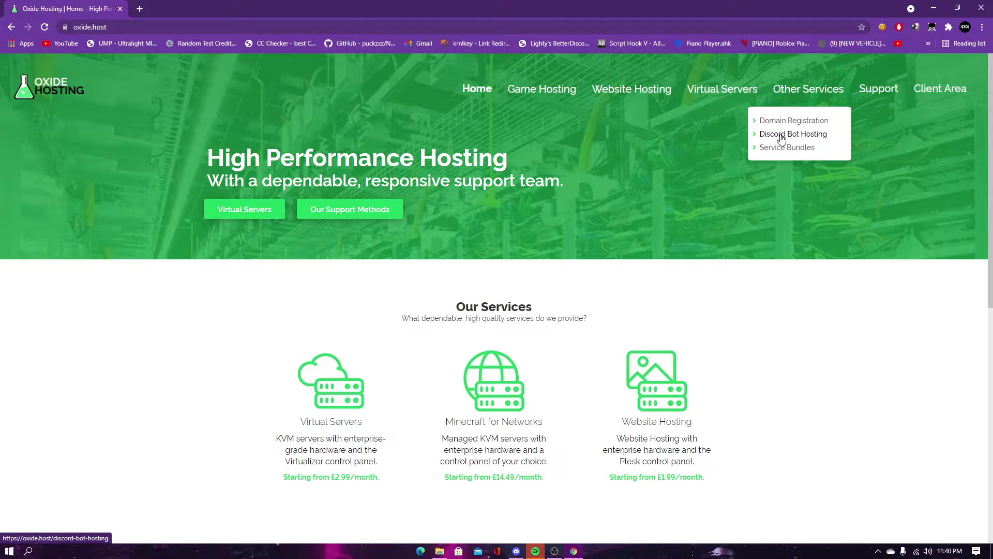
- Open the Discord Bot Hosting page listing four plans from $1.77 to $4.79 per month
{"action": "left_click", "coordinate": [780, 134]}
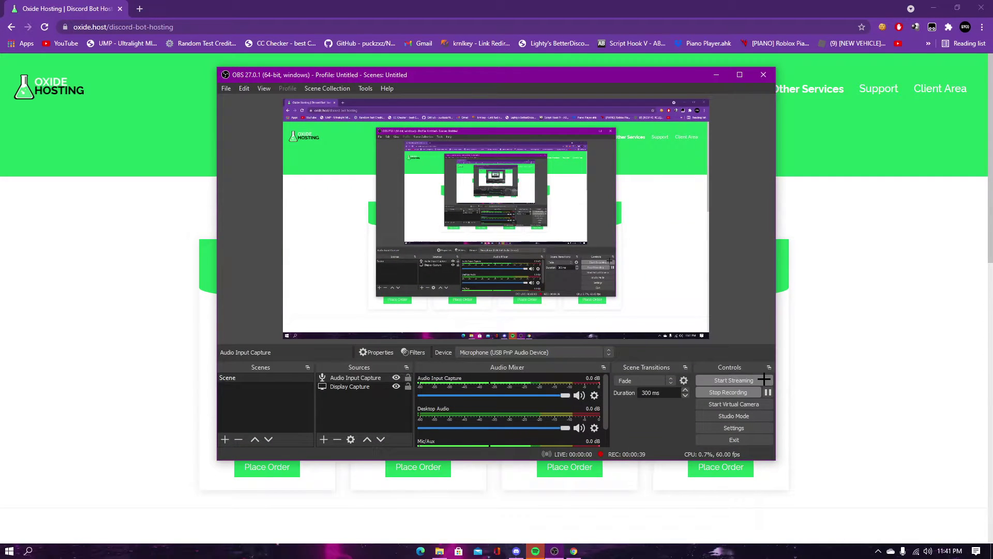
- From the client area, via New Contact, reach Email History listing 11 account emails
{"action": "left_click", "coordinate": [764, 392]}
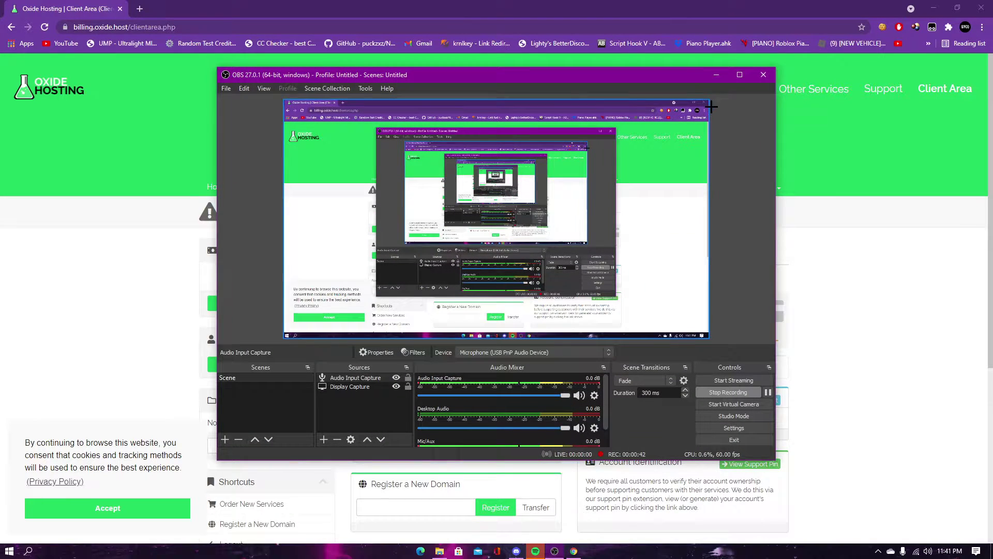
{"action": "left_click", "coordinate": [719, 75]}
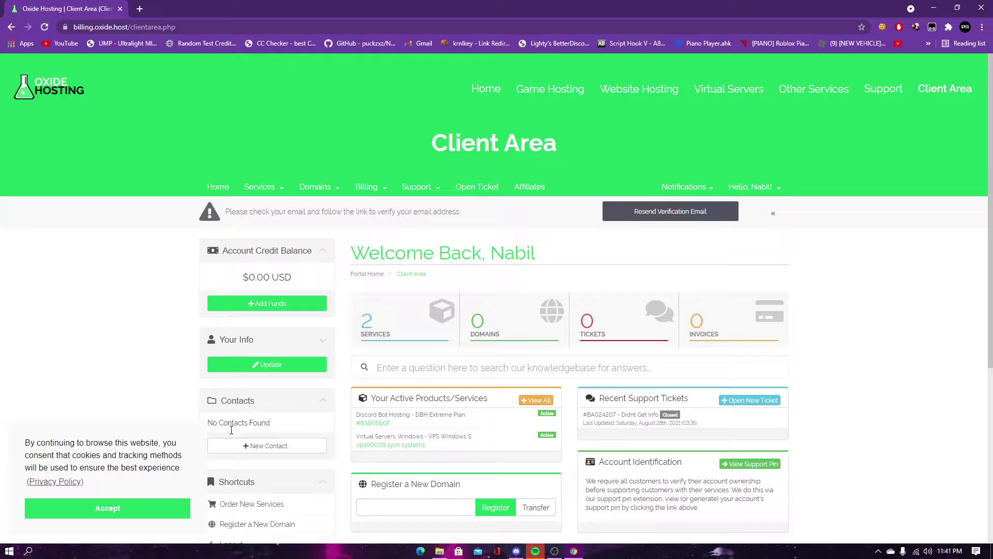
{"action": "left_click", "coordinate": [237, 449]}
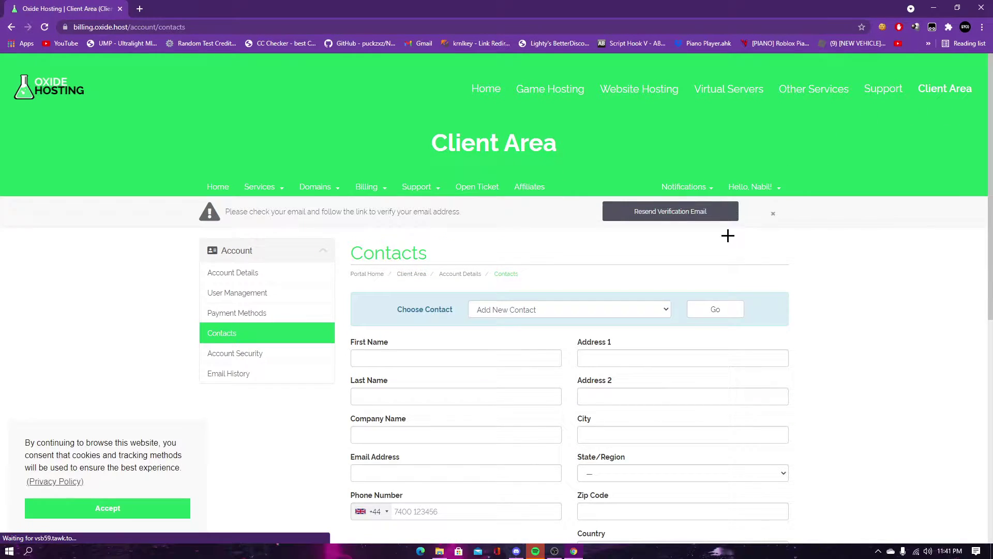
{"action": "left_click", "coordinate": [240, 376]}
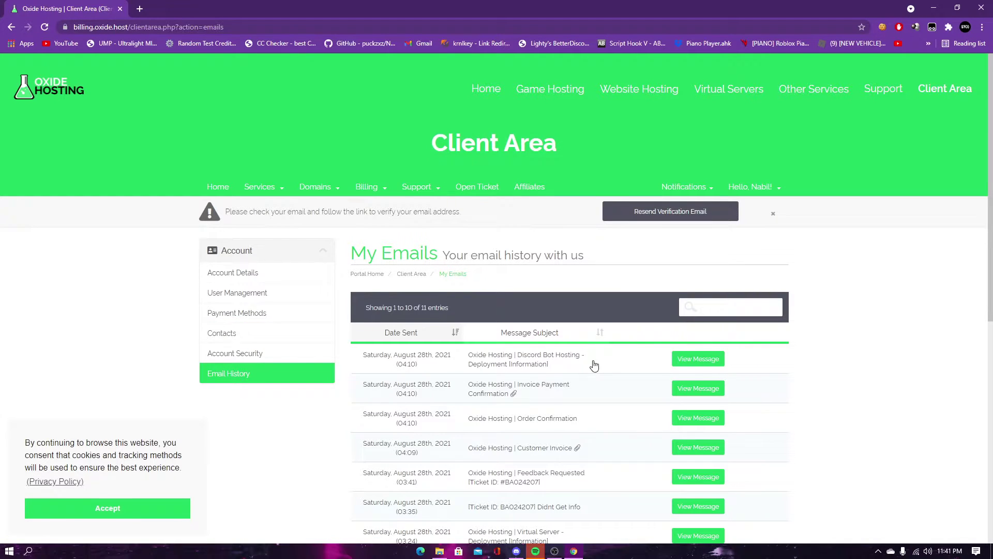
- Read the Discord Bot Hosting deployment email, then start panel.oxide.host in a new tab
{"action": "left_click", "coordinate": [682, 361]}
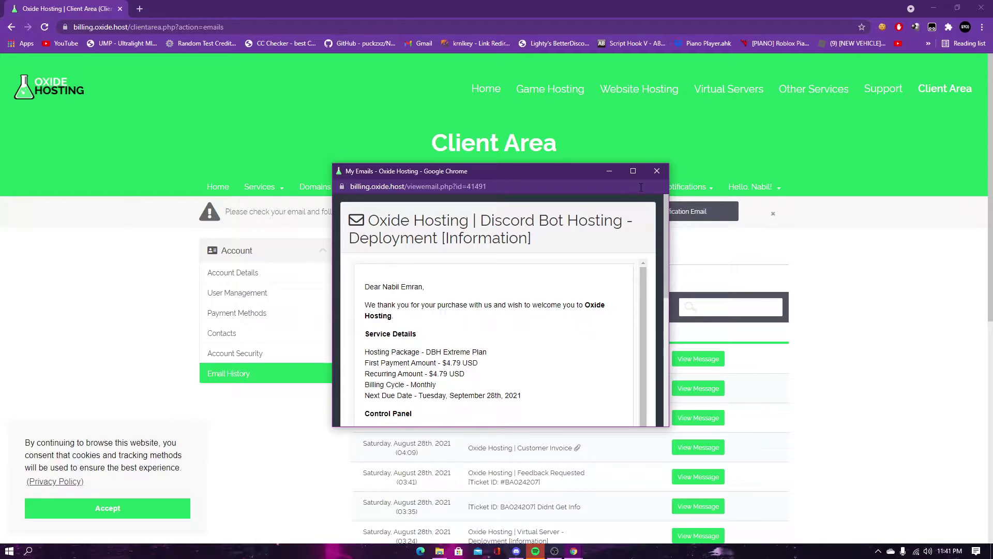
{"action": "left_click", "coordinate": [656, 171]}
{"action": "left_click", "coordinate": [139, 9]}
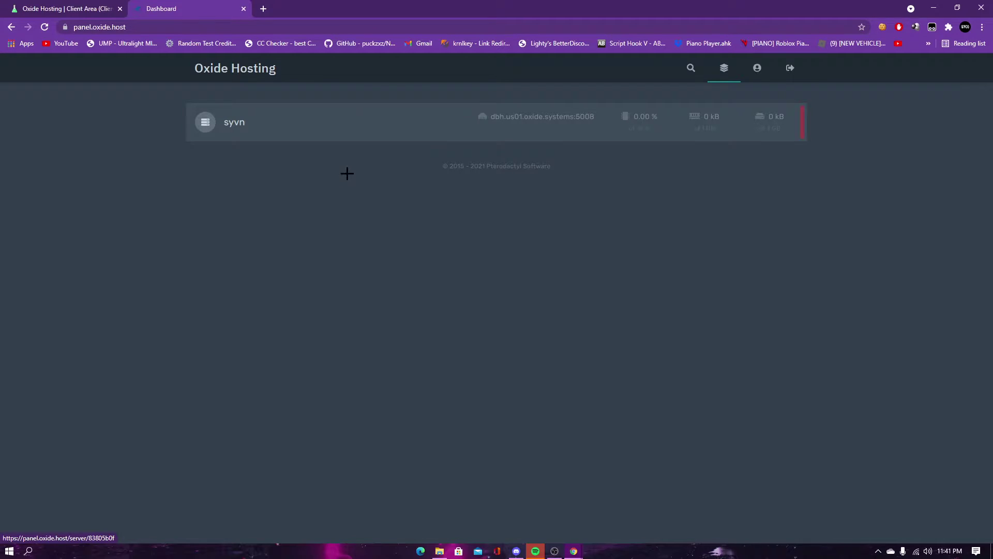
- Open the syvn server and view its Startup settings: node ${STARTUP_FILE} with index.js
{"action": "left_click", "coordinate": [390, 138]}
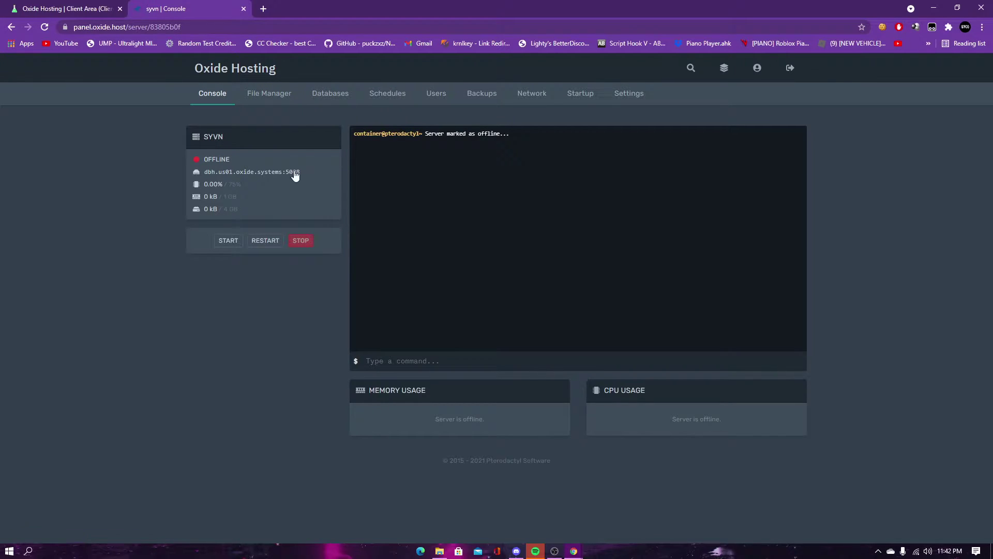
{"action": "left_click", "coordinate": [579, 93]}
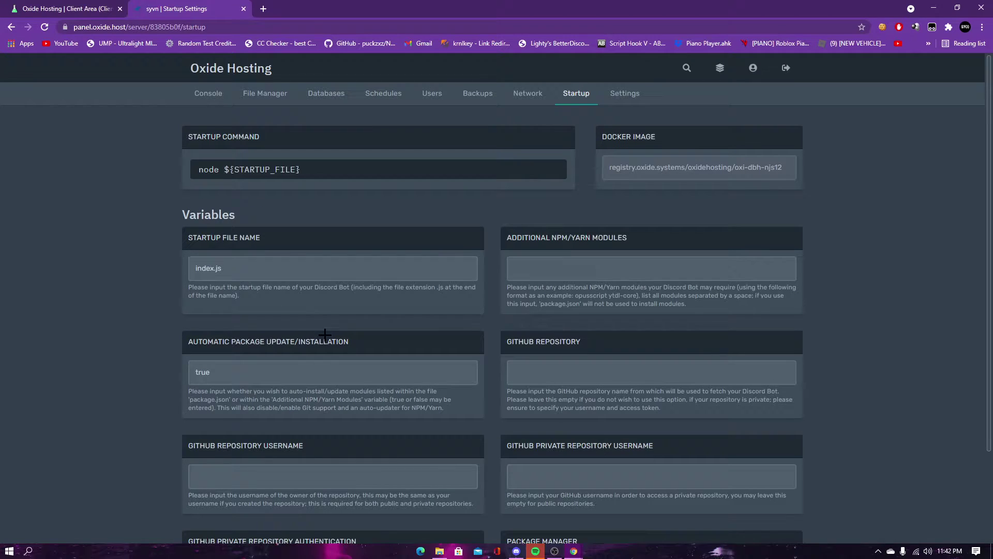
{"action": "scroll", "coordinate": [435, 469], "scroll_direction": "down", "scroll_amount": 1}
{"action": "scroll", "coordinate": [434, 469], "scroll_direction": "up", "scroll_amount": 1}
{"action": "scroll", "coordinate": [438, 470], "scroll_direction": "down", "scroll_amount": 1}
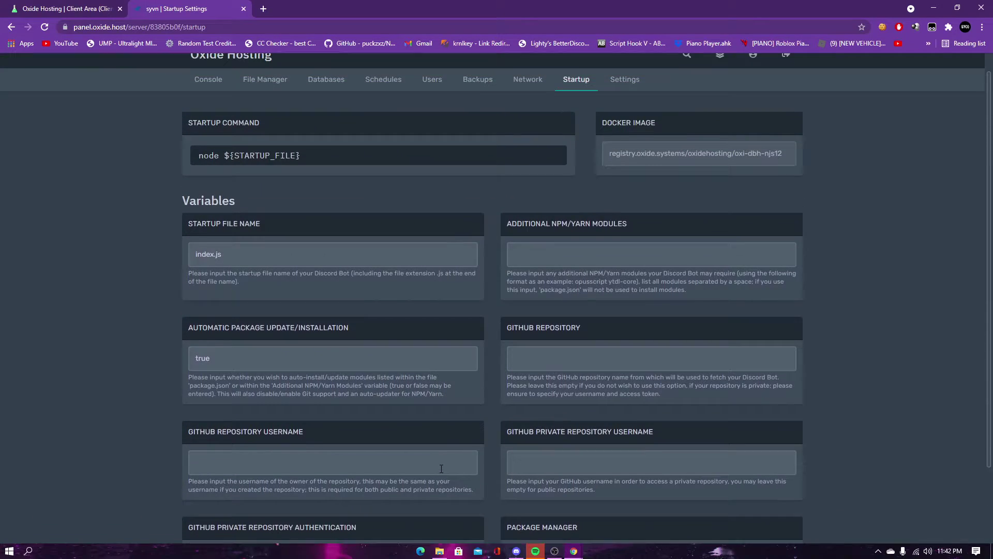
{"action": "scroll", "coordinate": [441, 469], "scroll_direction": "up", "scroll_amount": 1}
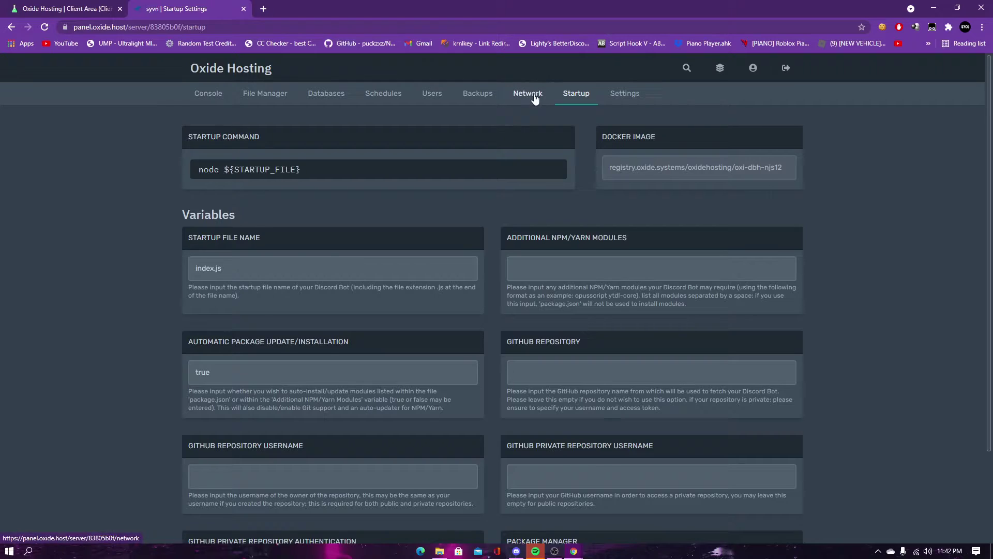
- Open the syvn server's File Manager and bring up the Downloads folder
{"action": "left_click", "coordinate": [270, 104]}
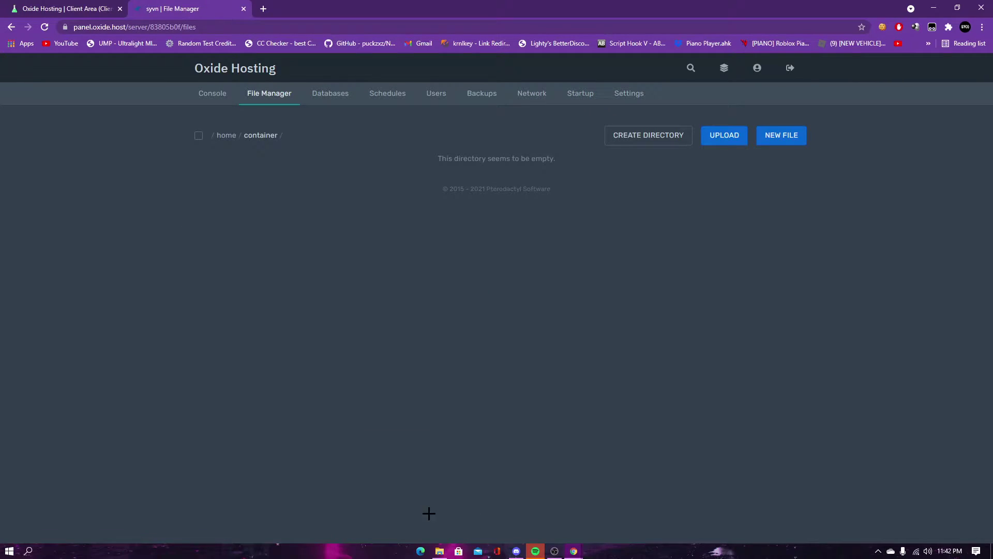
{"action": "left_click", "coordinate": [439, 551]}
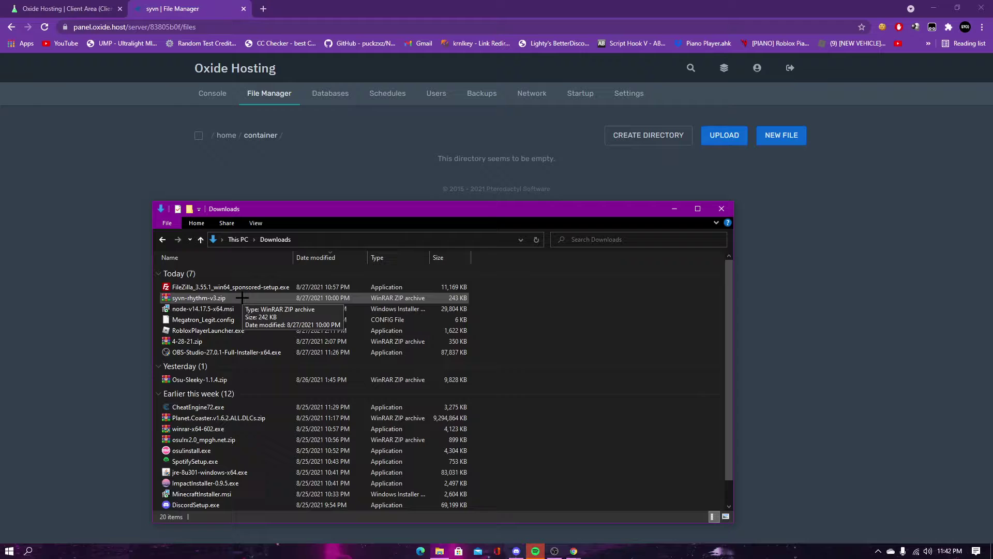
{"action": "left_click", "coordinate": [934, 8]}
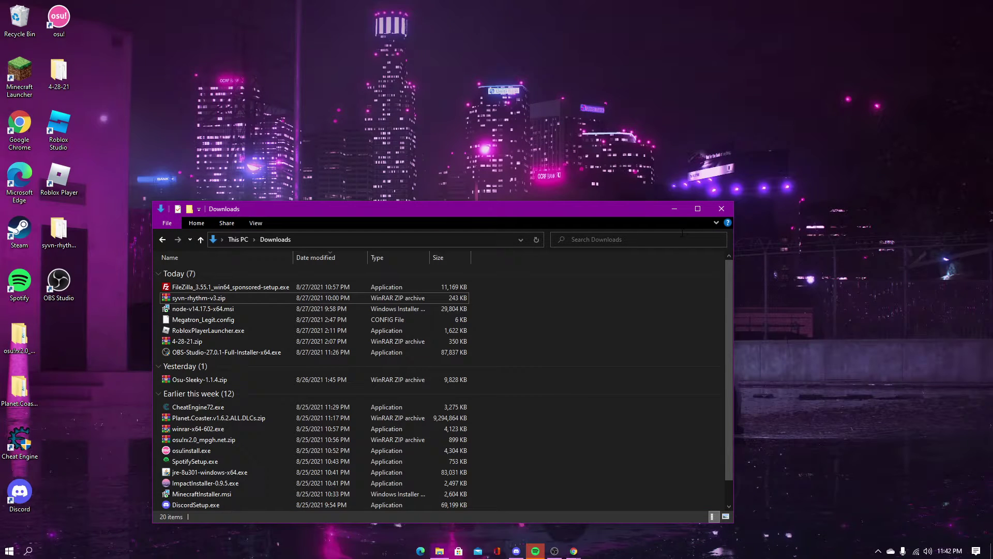
- Move the syvn-rhythm-v3 folder to the desktop centre and confirm file name extensions are shown
{"action": "left_click", "coordinate": [675, 208]}
{"action": "mouse_move", "coordinate": [58, 231]}
{"action": "left_mouse_down"}
{"action": "mouse_move", "coordinate": [375, 321]}
{"action": "mouse_move", "coordinate": [373, 341]}
{"action": "left_mouse_up"}
{"action": "right_click", "coordinate": [373, 342]}
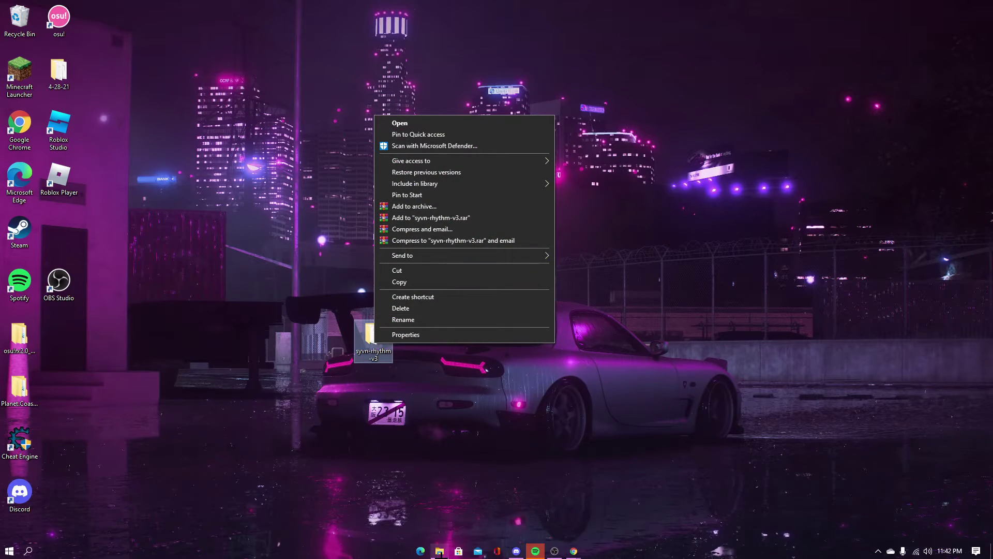
{"action": "left_click", "coordinate": [439, 551]}
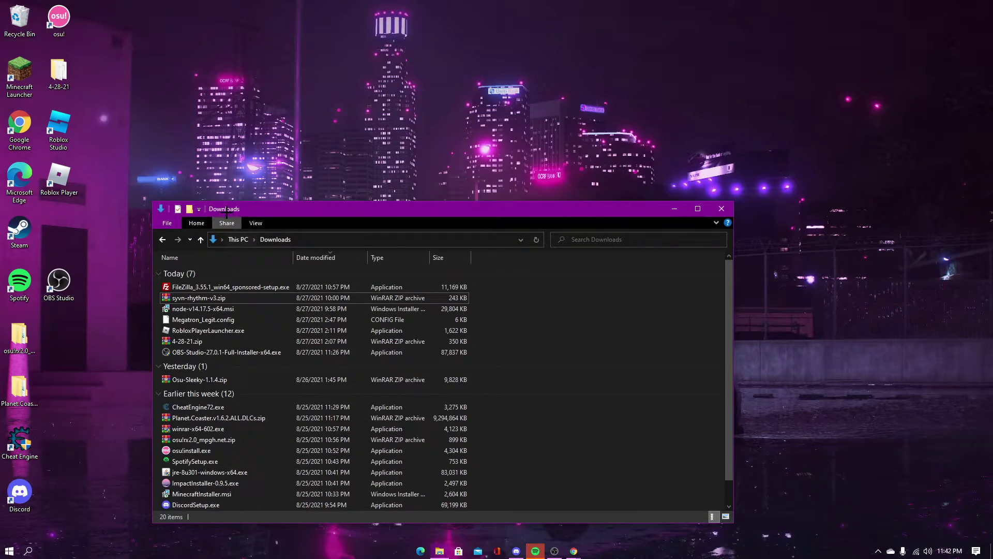
{"action": "left_click", "coordinate": [255, 222]}
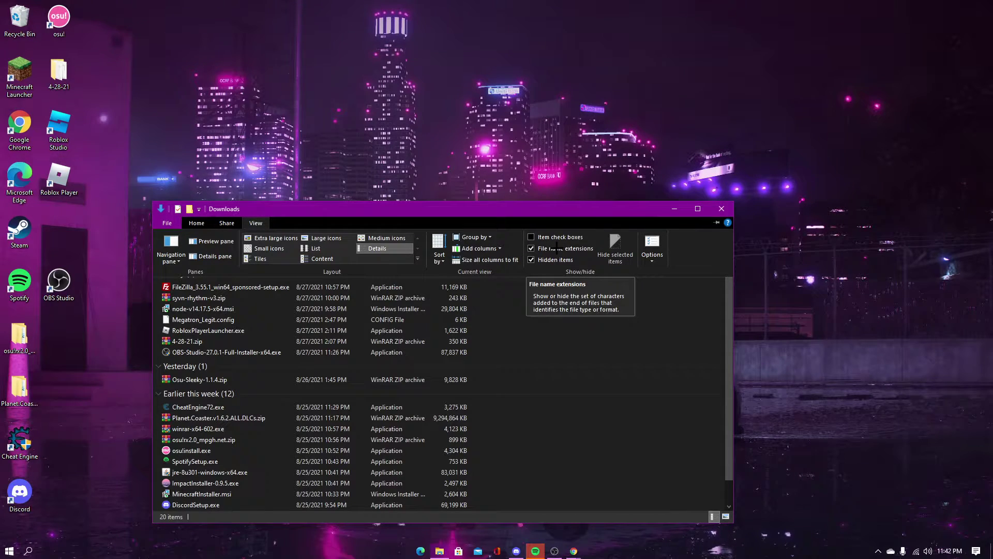
- Remove the syvn-rhythm item from the desktop
{"action": "left_click", "coordinate": [674, 208]}
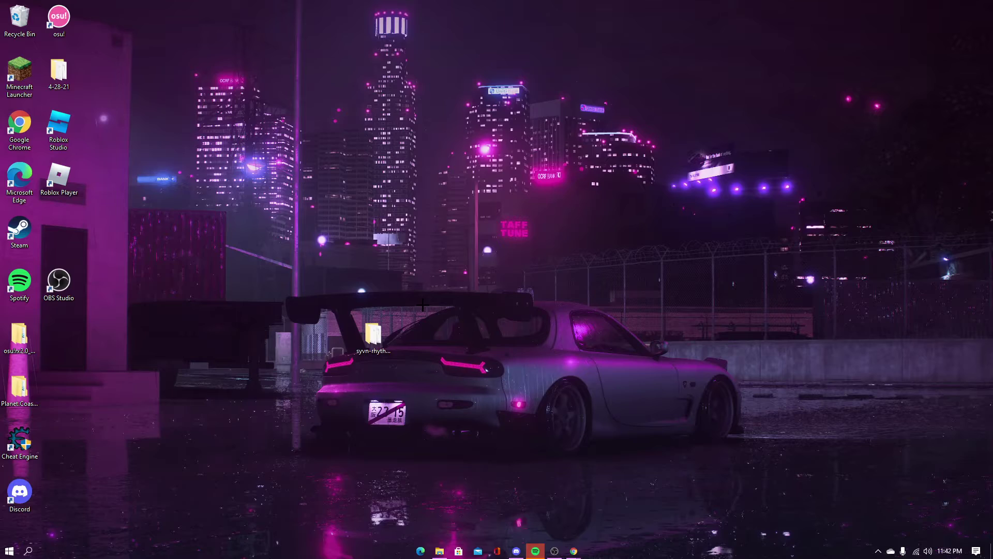
{"action": "right_click", "coordinate": [380, 333]}
{"action": "left_click", "coordinate": [400, 308]}
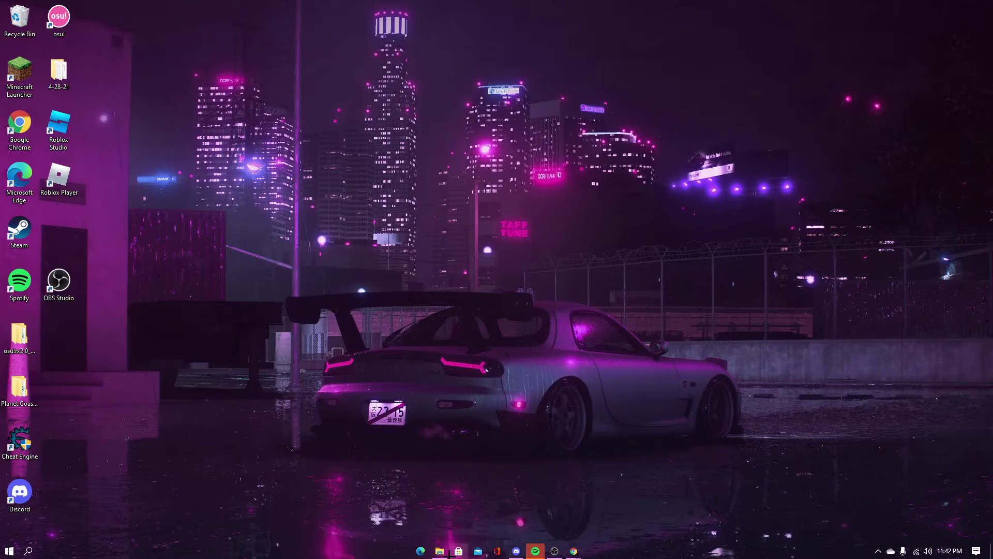
- Move syvn-rhythm-v3.zip from Downloads to the desktop and extract it there
{"action": "left_click", "coordinate": [440, 551]}
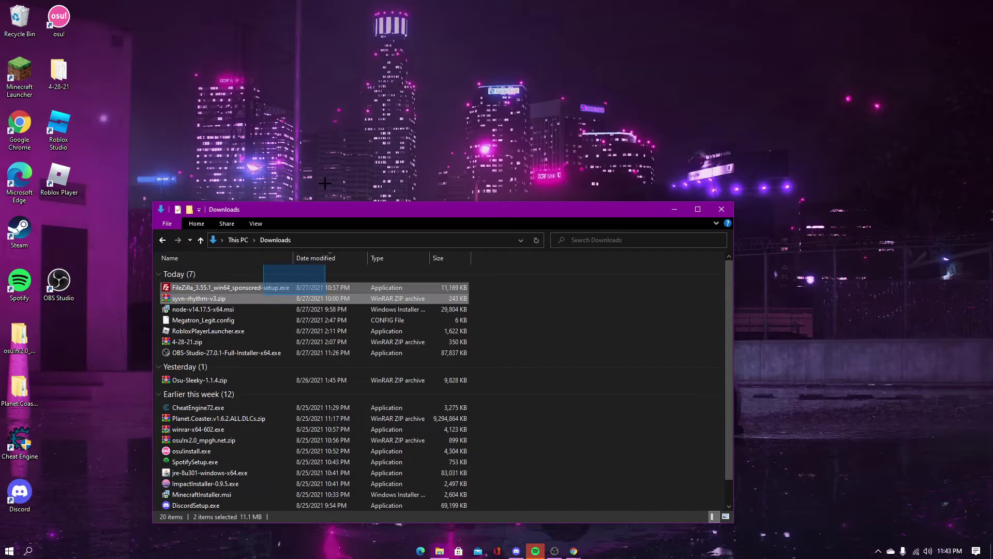
{"action": "left_click", "coordinate": [335, 309]}
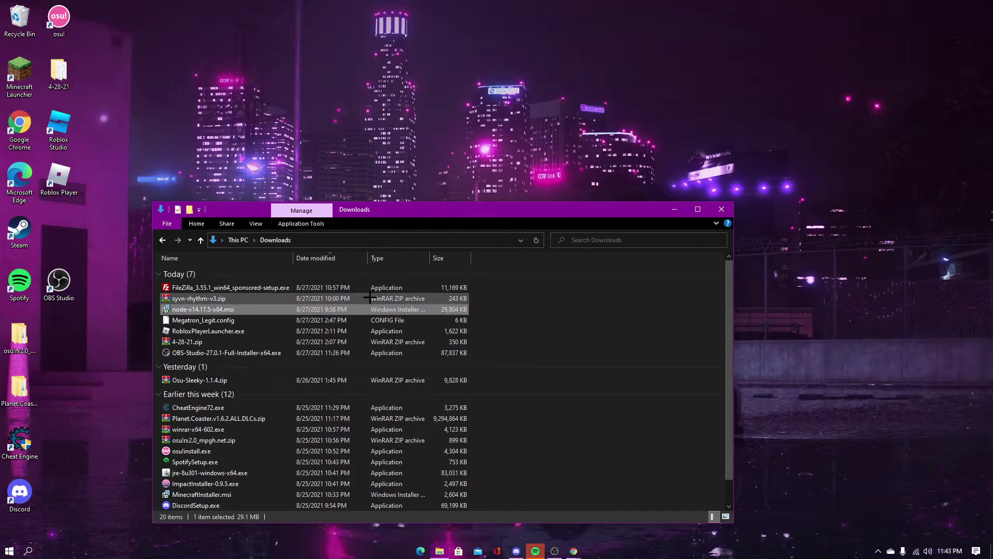
{"action": "left_click_drag", "start_coordinate": [365, 299], "coordinate": [841, 338]}
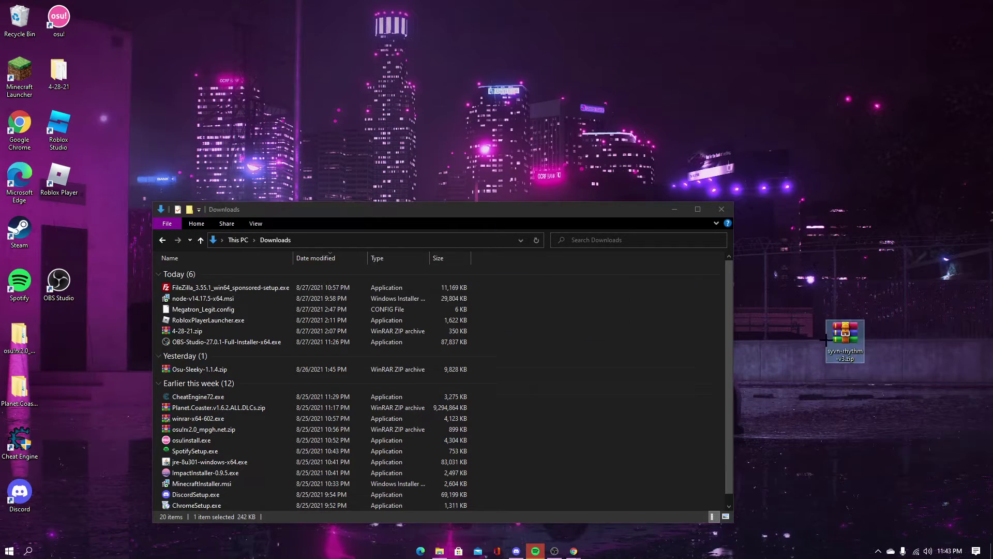
{"action": "right_click", "coordinate": [851, 349]}
{"action": "left_click", "coordinate": [884, 169]}
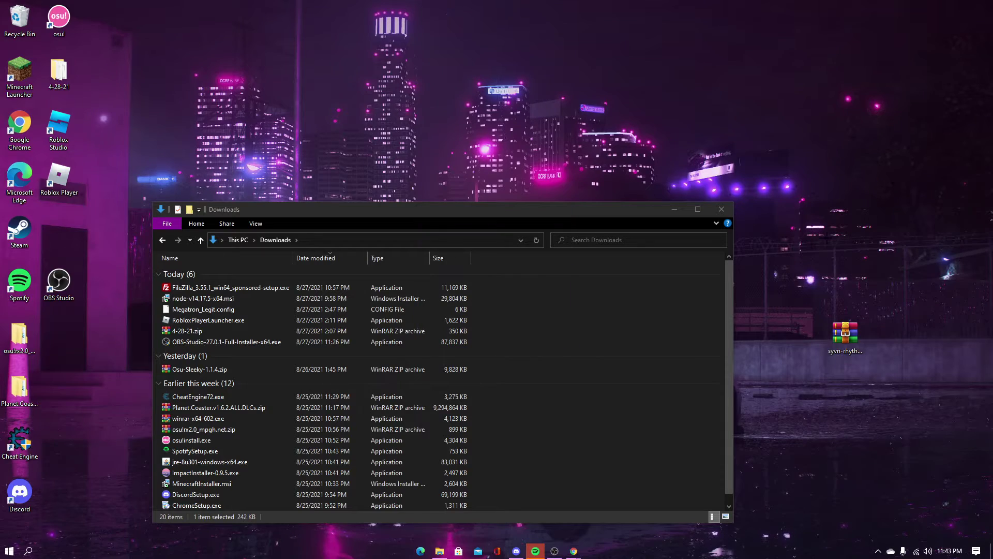
{"action": "left_click", "coordinate": [721, 209]}
- Delete the extracted desktop files, keeping the five regular shortcuts out of the selection
{"action": "mouse_move", "coordinate": [249, 2]}
{"action": "left_mouse_down"}
{"action": "mouse_move", "coordinate": [71, 415]}
{"action": "mouse_move", "coordinate": [59, 537]}
{"action": "left_mouse_up"}
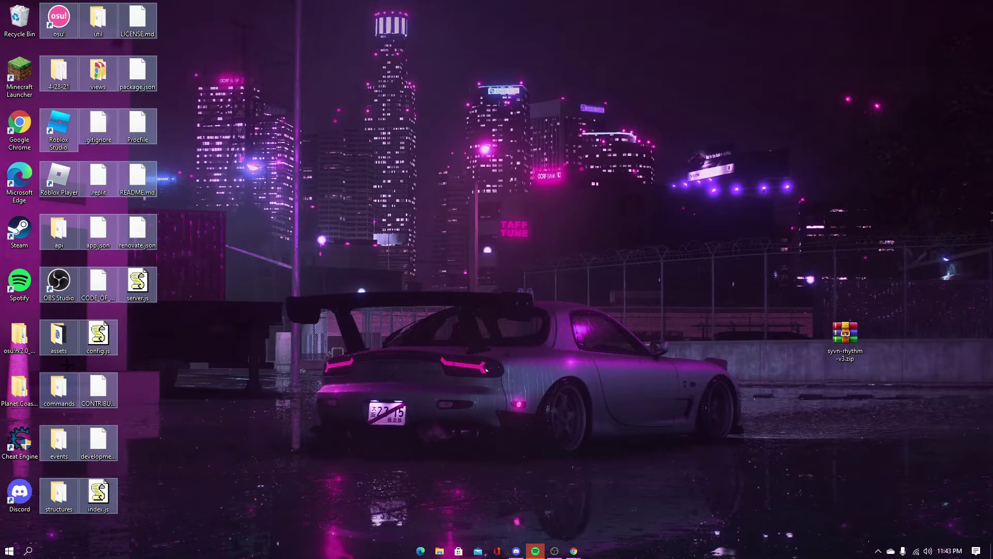
{"action": "left_click", "coordinate": [59, 227], "text": "ctrl"}
{"action": "left_click", "coordinate": [59, 177], "text": "ctrl"}
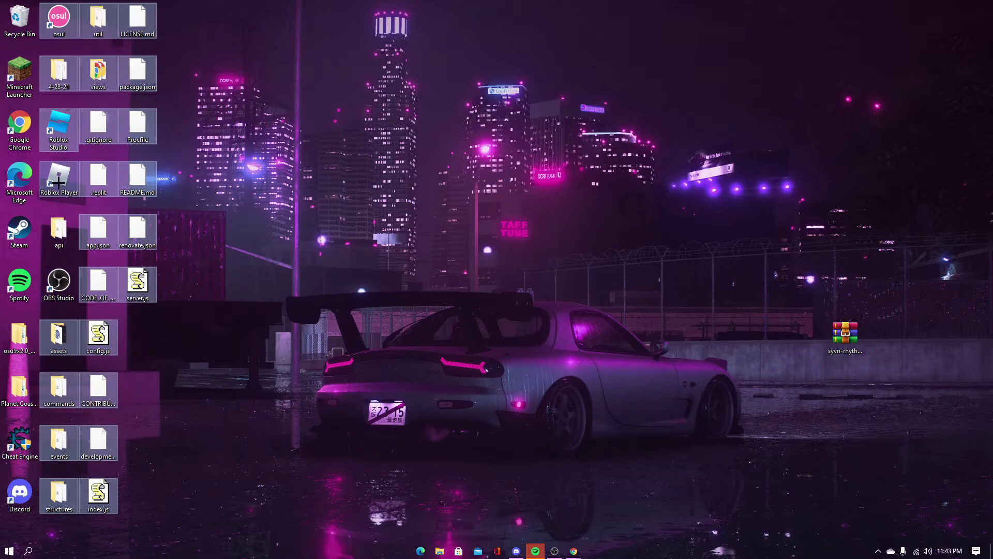
{"action": "left_click", "coordinate": [59, 126], "text": "ctrl"}
{"action": "left_click", "coordinate": [59, 74], "text": "ctrl"}
{"action": "left_click", "coordinate": [59, 19], "text": "ctrl"}
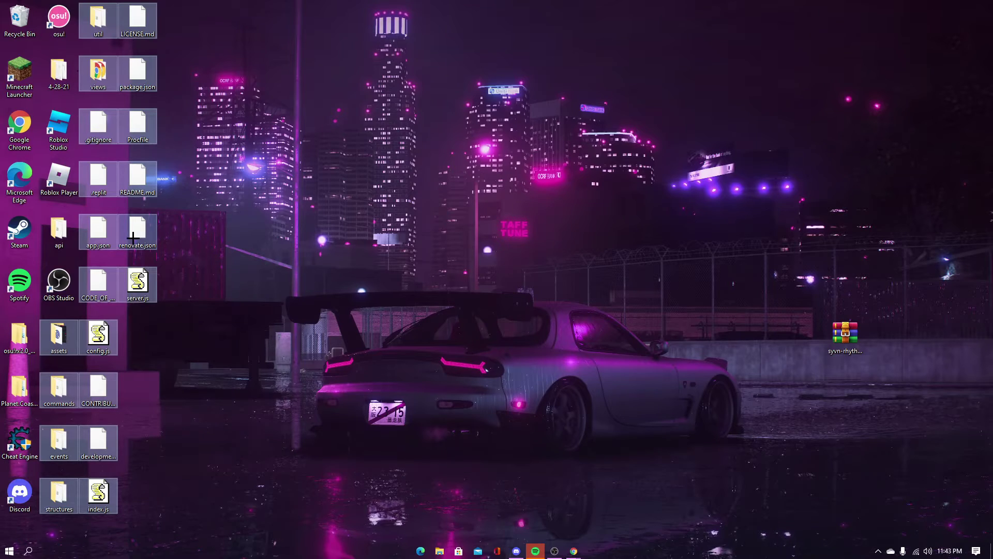
{"action": "right_click", "coordinate": [134, 241]}
{"action": "left_click", "coordinate": [173, 398]}
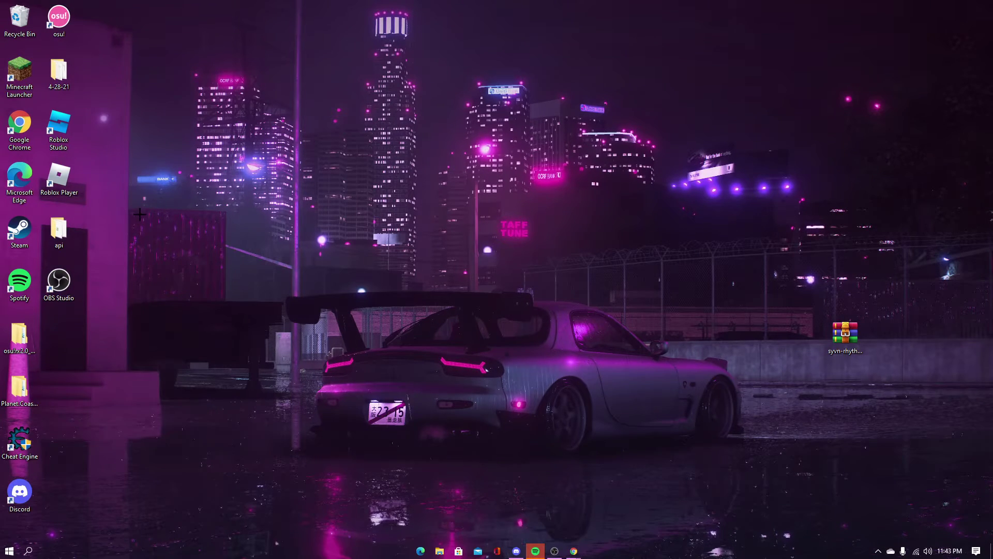
- Delete the leftover api folder from the desktop
{"action": "left_click", "coordinate": [59, 233]}
{"action": "right_click", "coordinate": [59, 235]}
{"action": "left_click", "coordinate": [97, 434]}
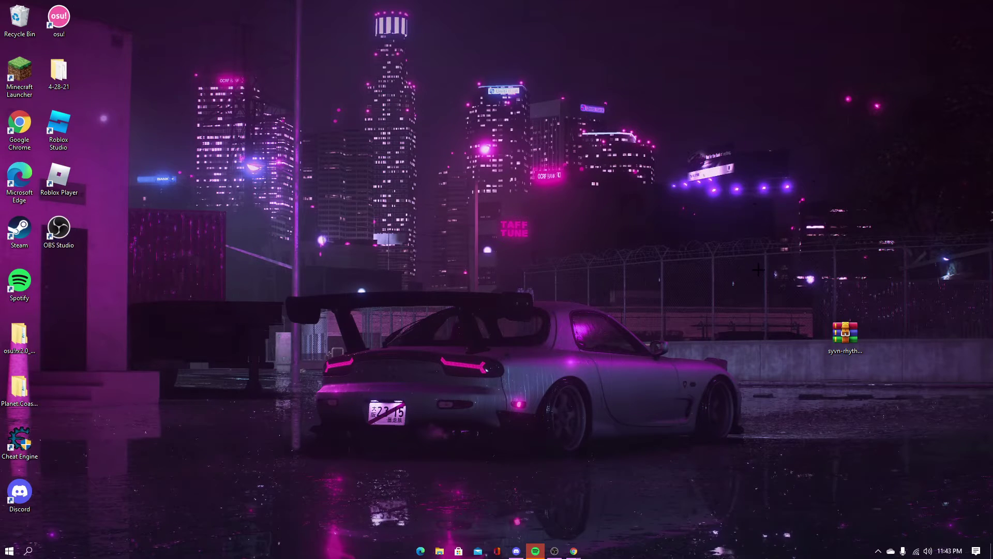
- Extract the zip to a syvn-rhythm-v3 folder, abandon the duplicate-name rename, and delete that folder
{"action": "right_click", "coordinate": [847, 335]}
{"action": "left_click", "coordinate": [894, 172]}
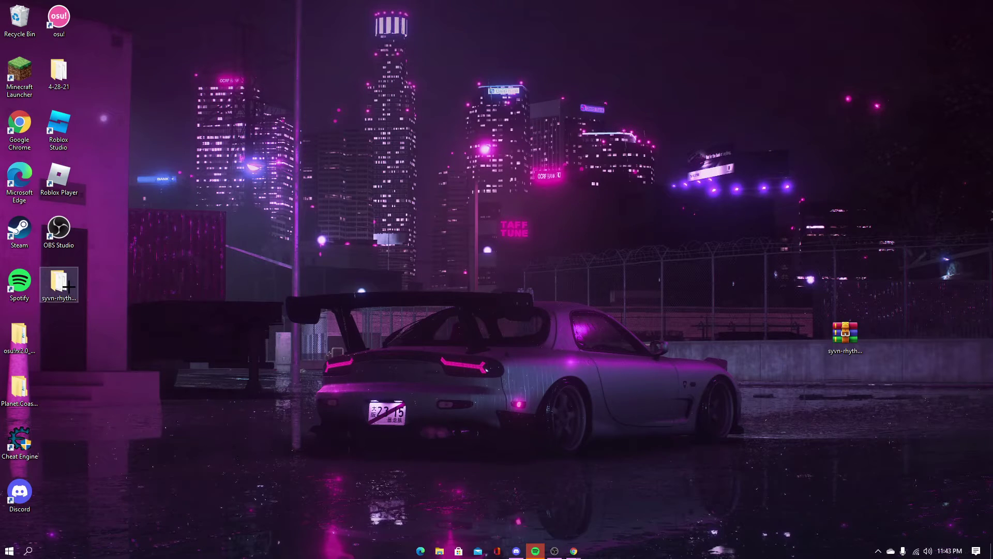
{"action": "right_click", "coordinate": [69, 287]}
{"action": "left_click", "coordinate": [98, 492]}
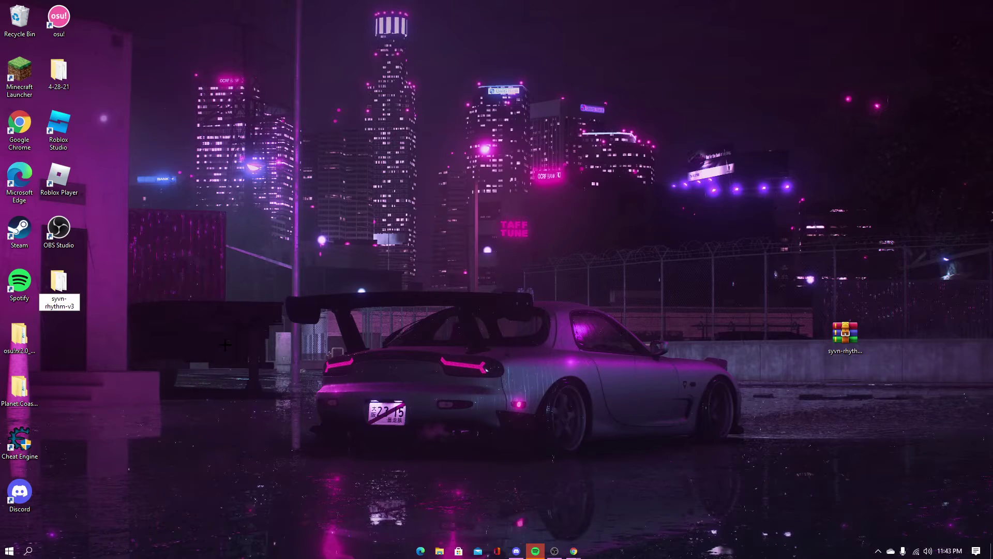
{"action": "type", "text": ".zip"}
{"action": "key", "text": "Return"}
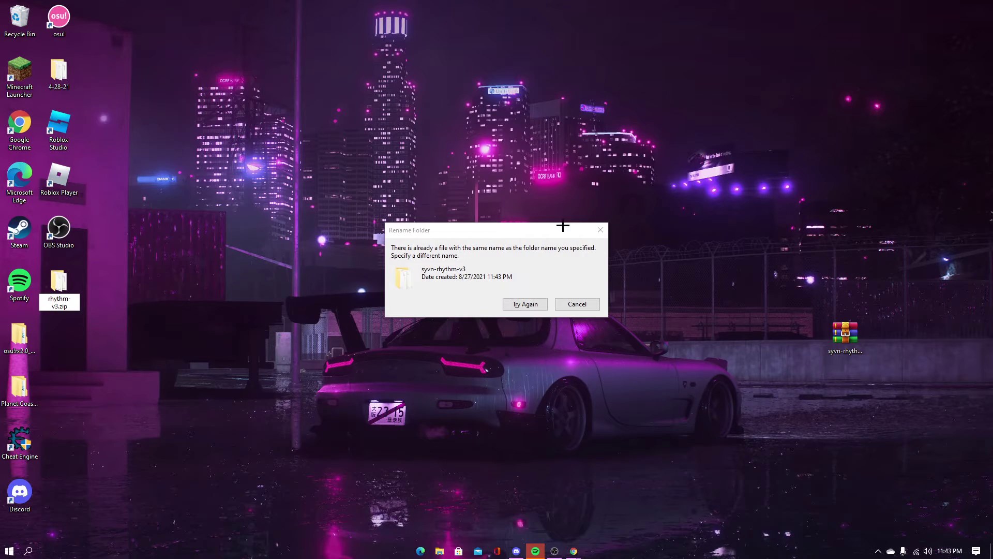
{"action": "left_click", "coordinate": [599, 232]}
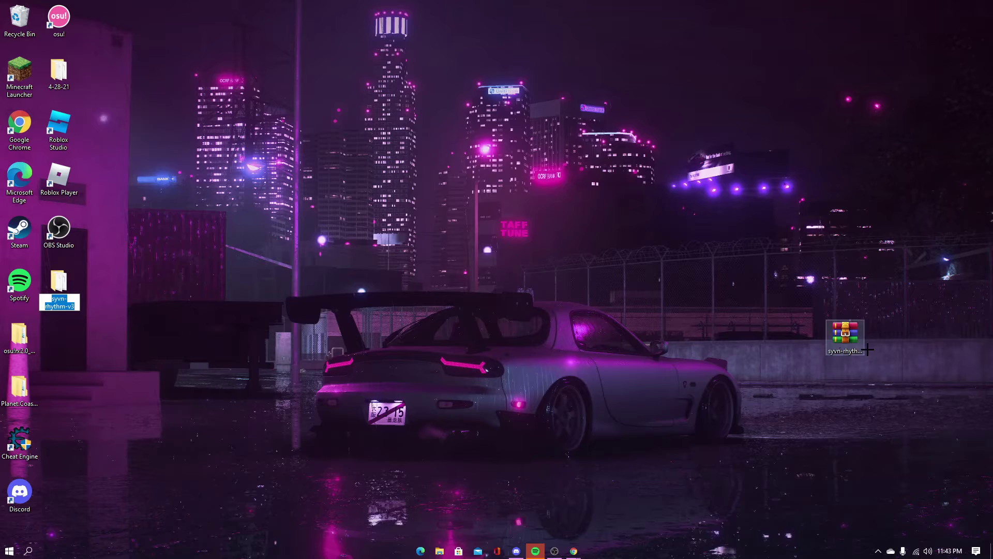
{"action": "key", "text": "Return"}
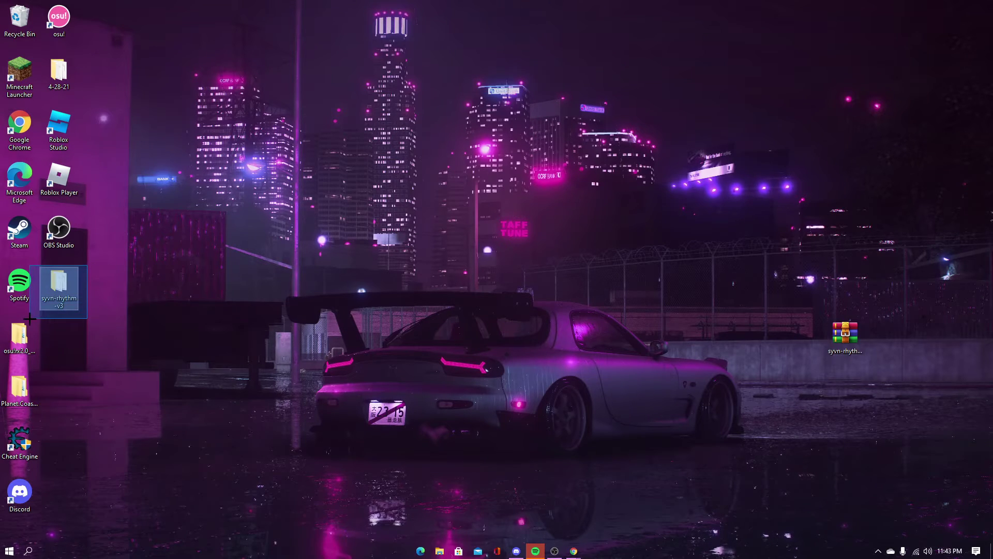
{"action": "right_click", "coordinate": [41, 268]}
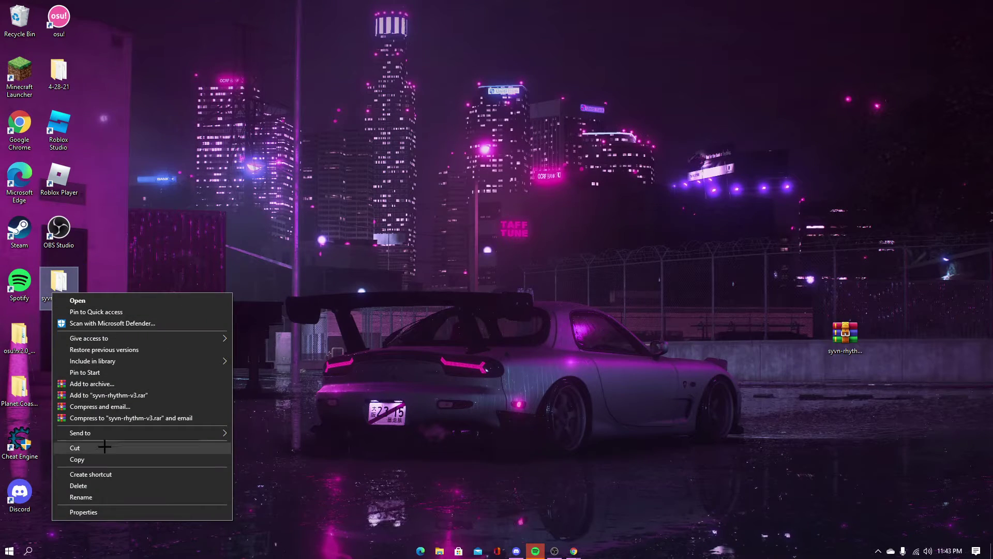
{"action": "left_click", "coordinate": [109, 484]}
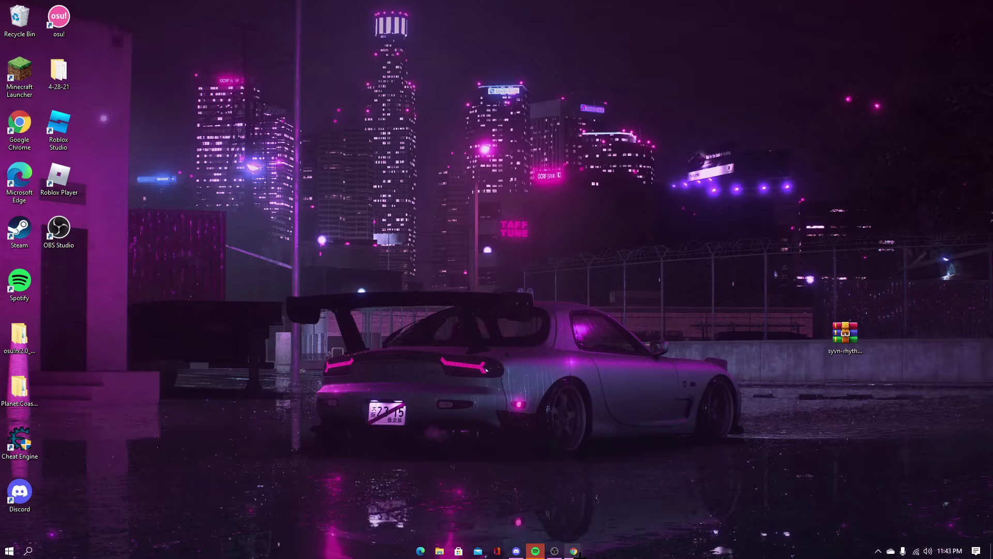
{"action": "mouse_move", "coordinate": [574, 551]}
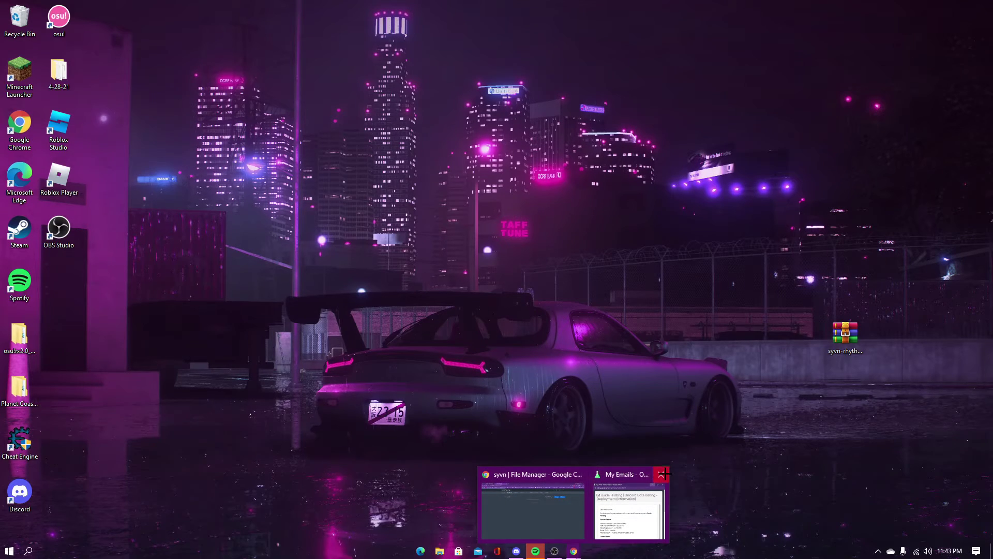
- Drag the desktop syvn-rhythm-v3.zip into the syvn server's File Manager to upload it (242.65 kB)
{"action": "left_click", "coordinate": [558, 513]}
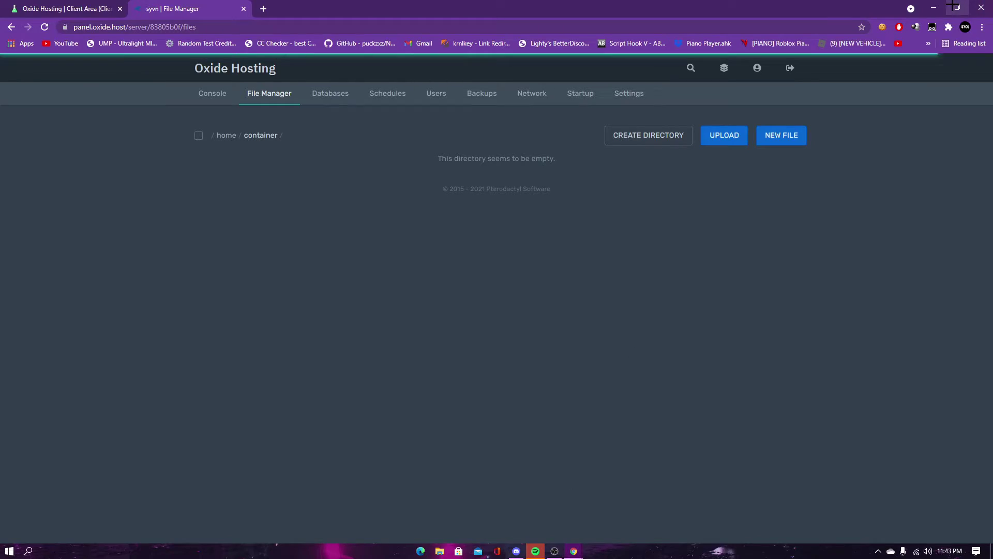
{"action": "left_click", "coordinate": [957, 7]}
{"action": "mouse_move", "coordinate": [532, 36]}
{"action": "left_mouse_down"}
{"action": "mouse_move", "coordinate": [504, 23]}
{"action": "mouse_move", "coordinate": [515, 18]}
{"action": "left_mouse_up"}
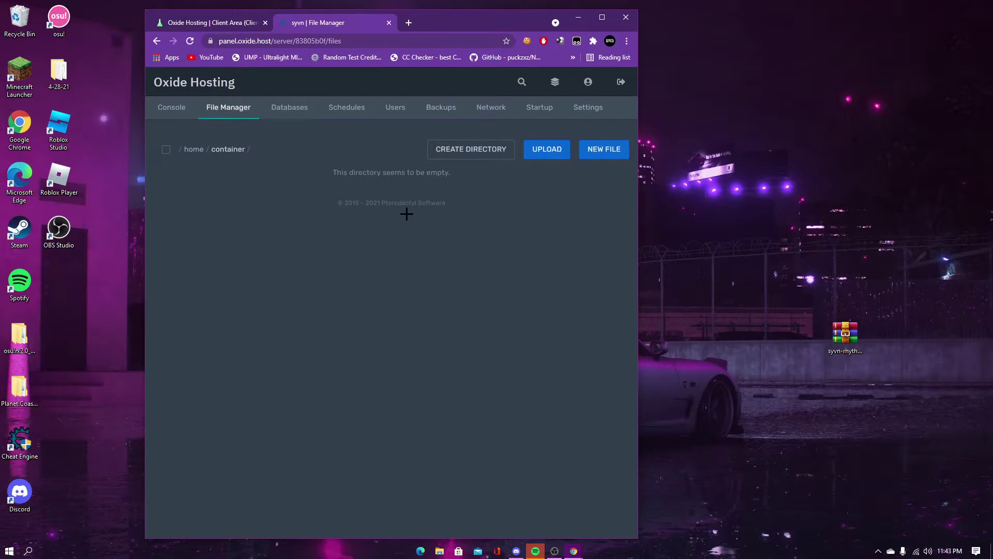
{"action": "left_click_drag", "start_coordinate": [845, 333], "coordinate": [353, 235]}
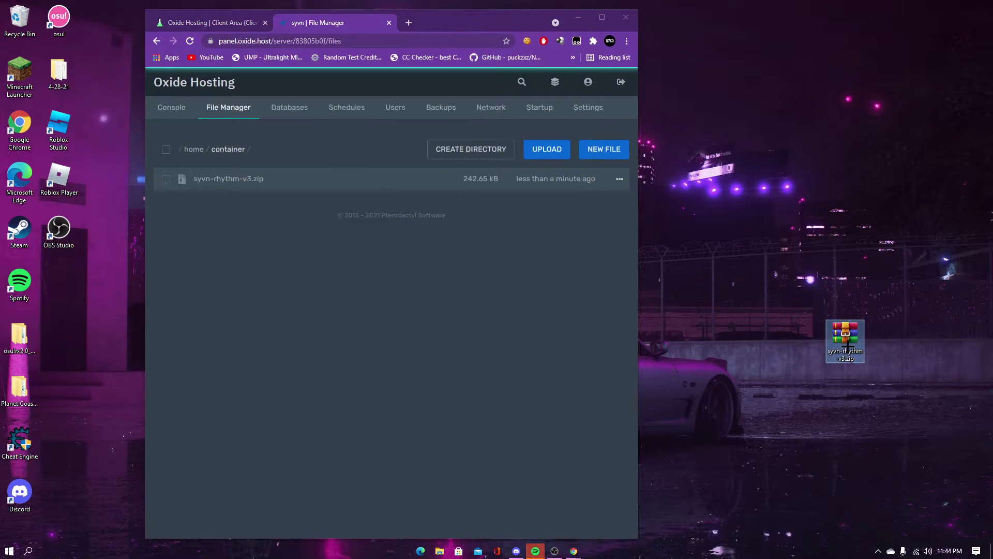
- Delete the desktop zip and unarchive syvn-rhythm-v3.zip on the server
{"action": "right_click", "coordinate": [851, 343]}
{"action": "left_click", "coordinate": [875, 309]}
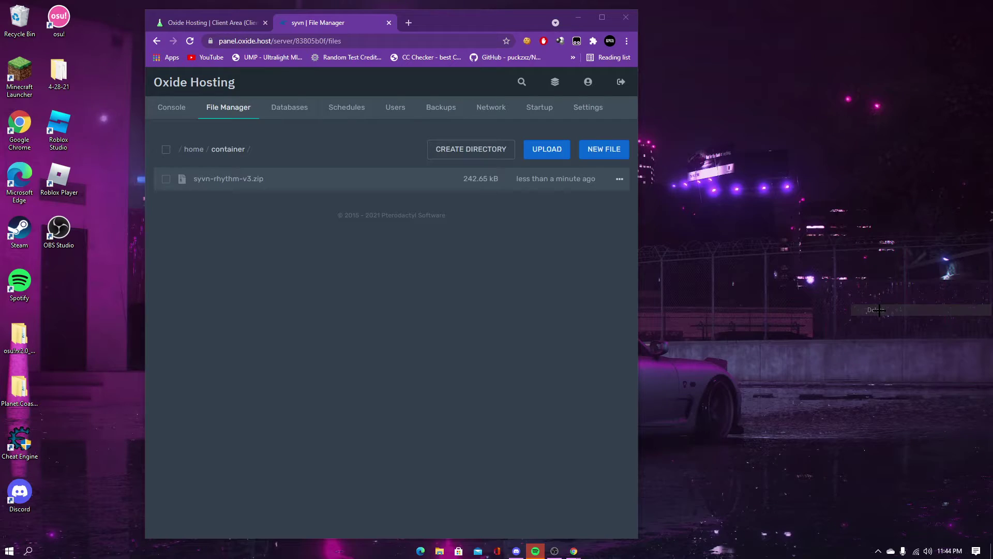
{"action": "left_click", "coordinate": [620, 179]}
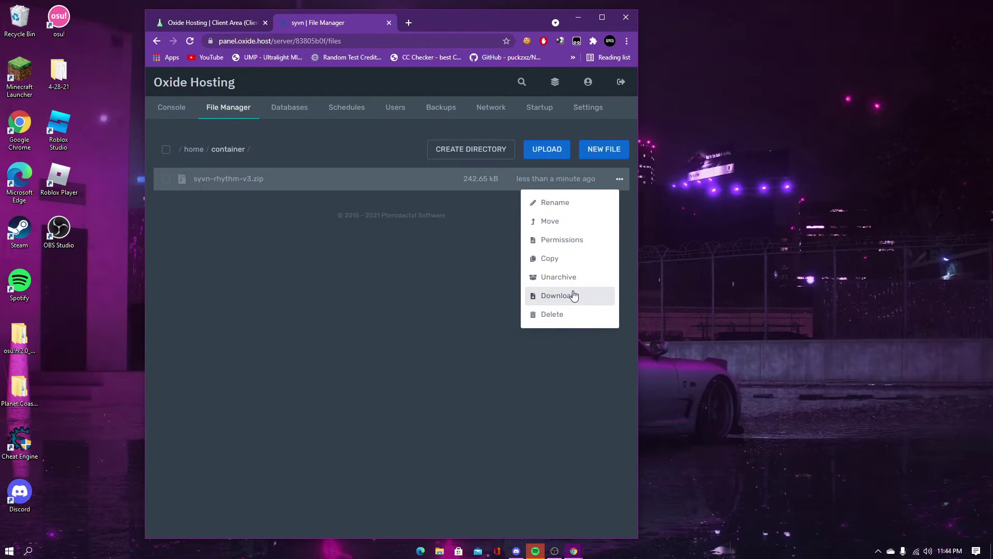
{"action": "left_click", "coordinate": [562, 278]}
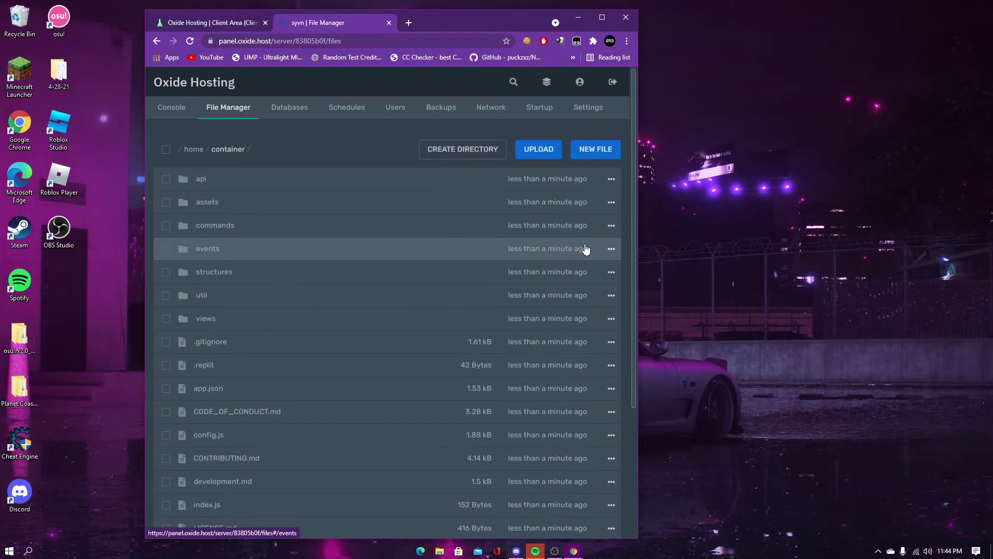
{"action": "scroll", "coordinate": [587, 251], "scroll_direction": "down", "scroll_amount": 3}
{"action": "scroll", "coordinate": [588, 250], "scroll_direction": "up", "scroll_amount": 3}
{"action": "scroll", "coordinate": [589, 248], "scroll_direction": "down", "scroll_amount": 3}
{"action": "scroll", "coordinate": [591, 247], "scroll_direction": "up", "scroll_amount": 1}
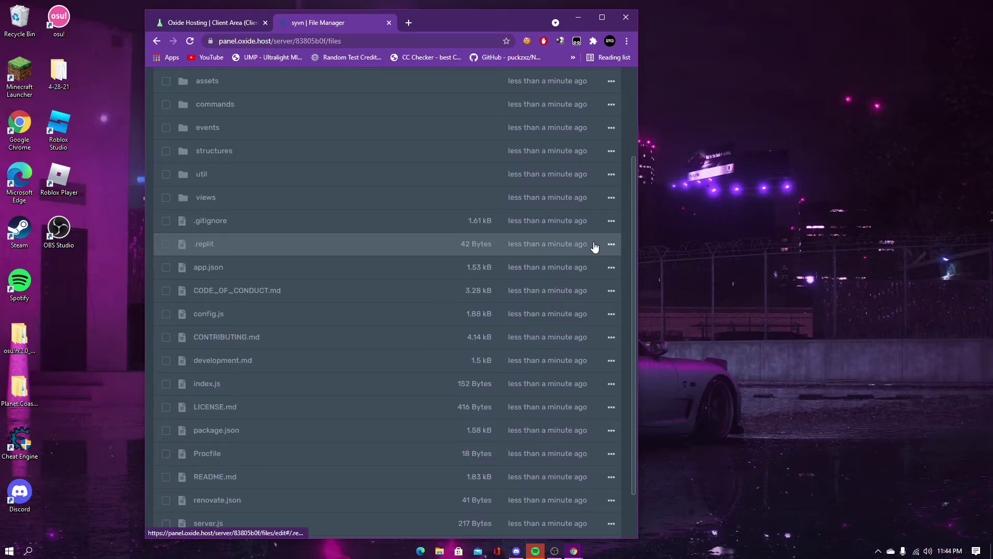
{"action": "scroll", "coordinate": [592, 246], "scroll_direction": "down", "scroll_amount": 1}
{"action": "scroll", "coordinate": [598, 245], "scroll_direction": "up", "scroll_amount": 2}
{"action": "scroll", "coordinate": [602, 245], "scroll_direction": "up", "scroll_amount": 1}
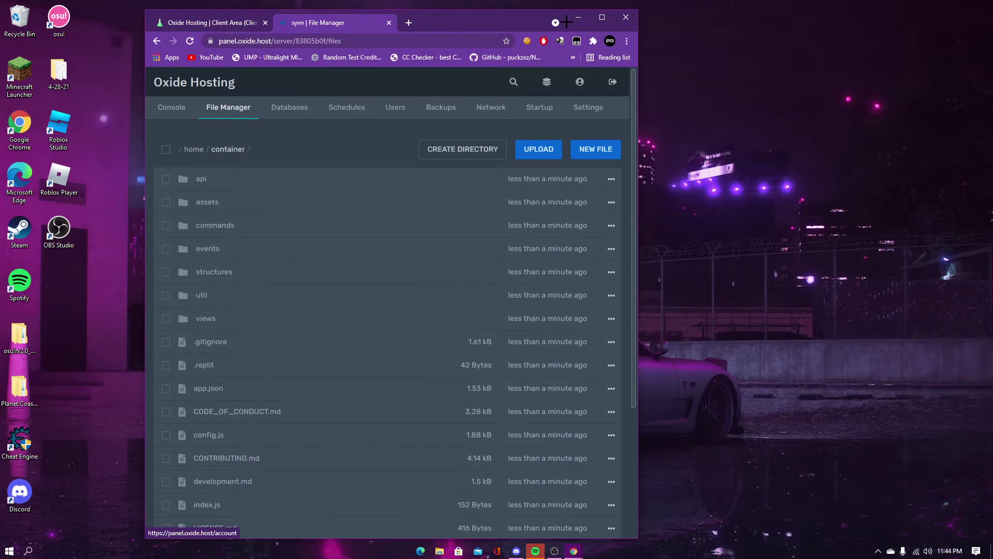
- Maximize the browser and check the extracted folders and files, such as structures
{"action": "left_click", "coordinate": [601, 17]}
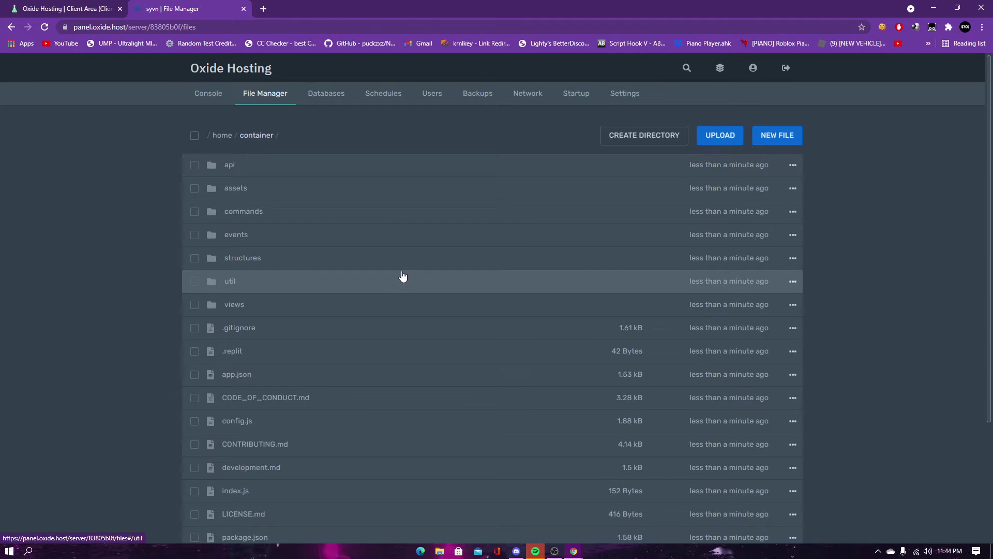
{"action": "left_click", "coordinate": [195, 259]}
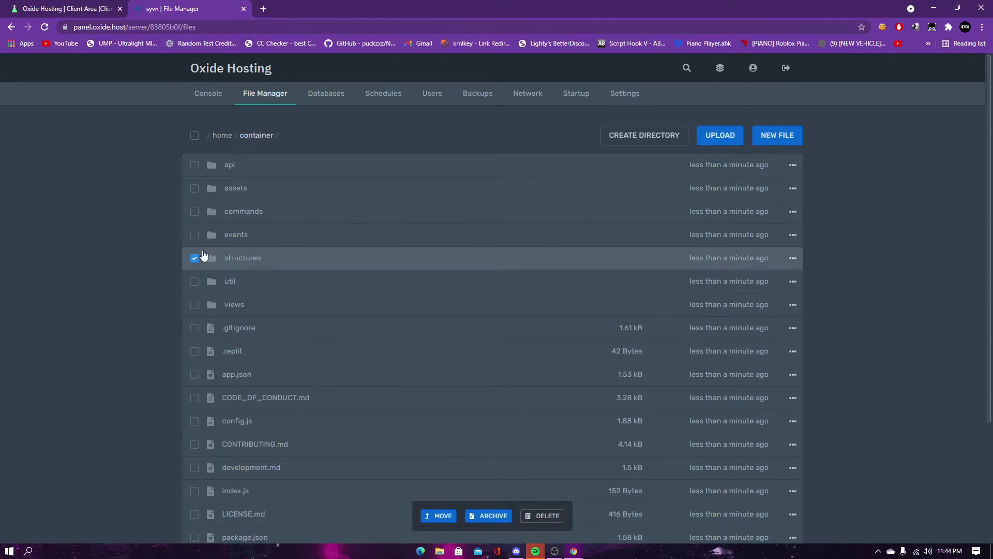
{"action": "left_click", "coordinate": [203, 256]}
{"action": "scroll", "coordinate": [486, 373], "scroll_direction": "down", "scroll_amount": 3}
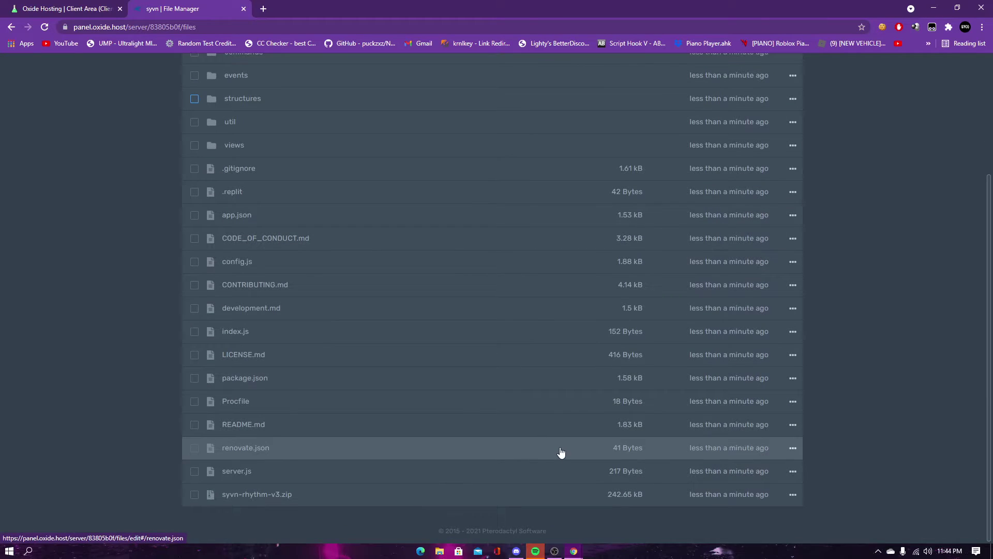
{"action": "scroll", "coordinate": [595, 439], "scroll_direction": "up", "scroll_amount": 3}
{"action": "scroll", "coordinate": [594, 438], "scroll_direction": "down", "scroll_amount": 3}
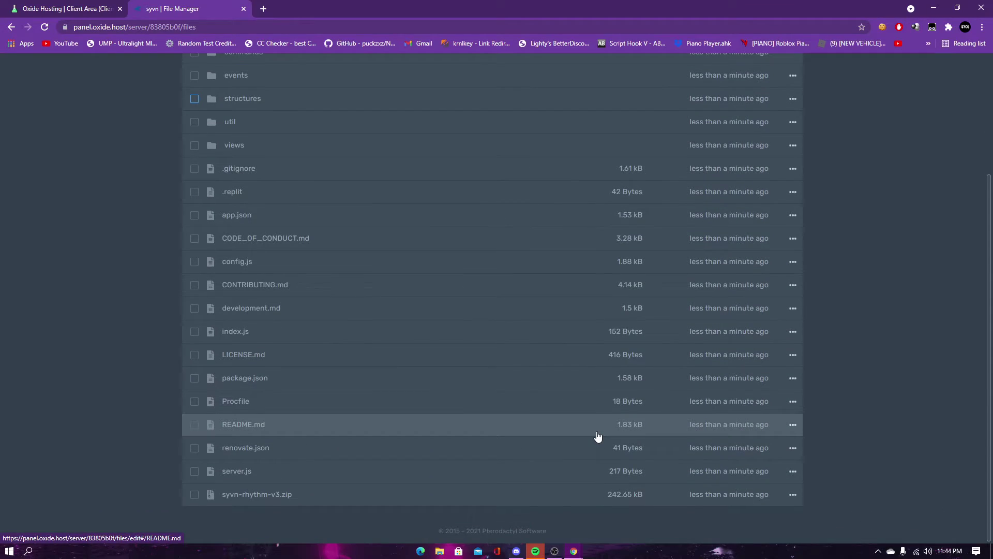
{"action": "scroll", "coordinate": [605, 443], "scroll_direction": "up", "scroll_amount": 3}
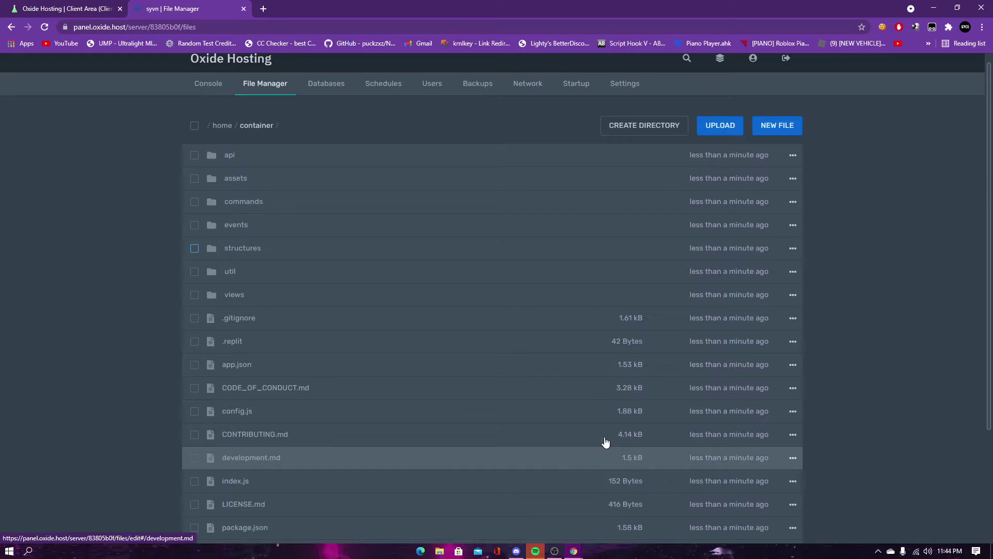
{"action": "scroll", "coordinate": [603, 440], "scroll_direction": "down", "scroll_amount": 1}
{"action": "scroll", "coordinate": [610, 437], "scroll_direction": "up", "scroll_amount": 1}
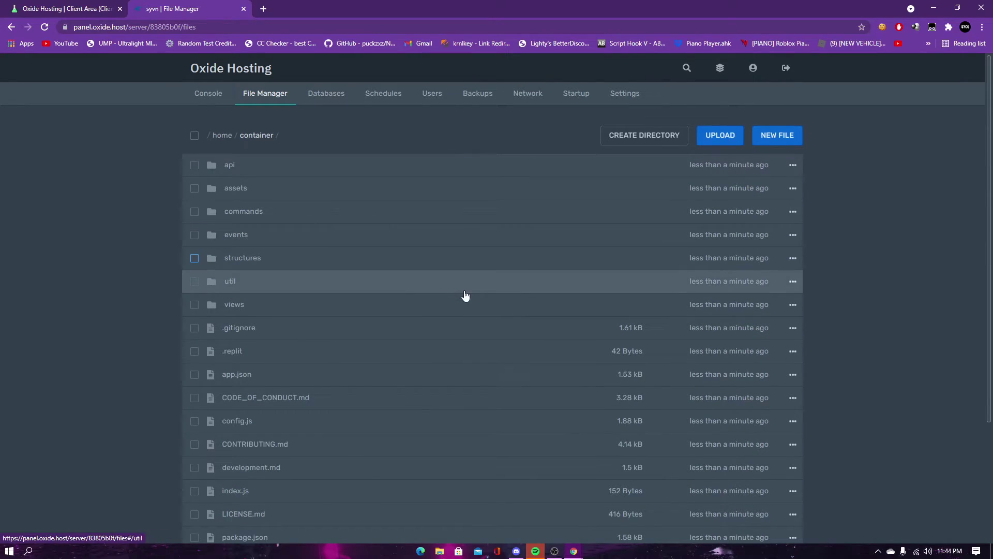
- Start the syvn server from its console, with Discord placed beside the console output
{"action": "left_click", "coordinate": [201, 96]}
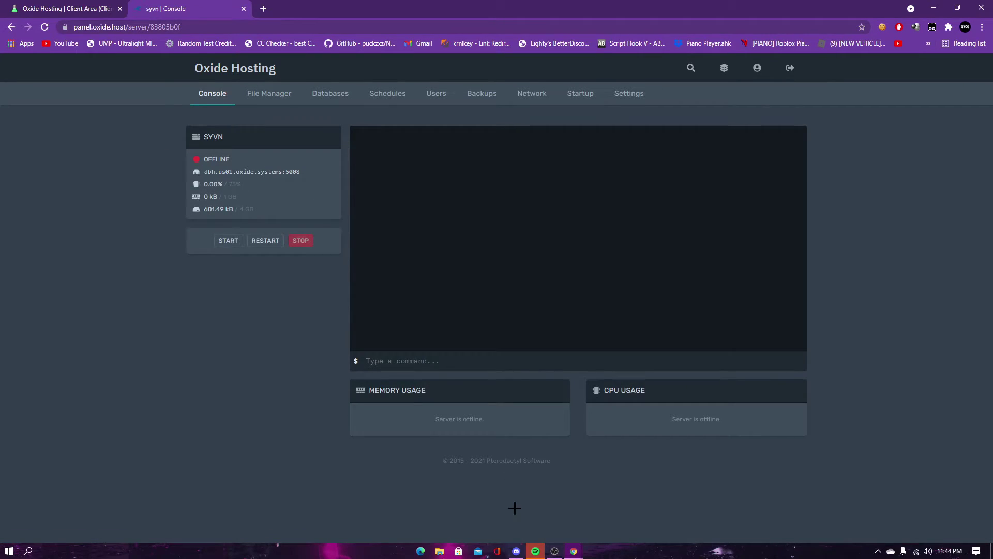
{"action": "left_click", "coordinate": [516, 551]}
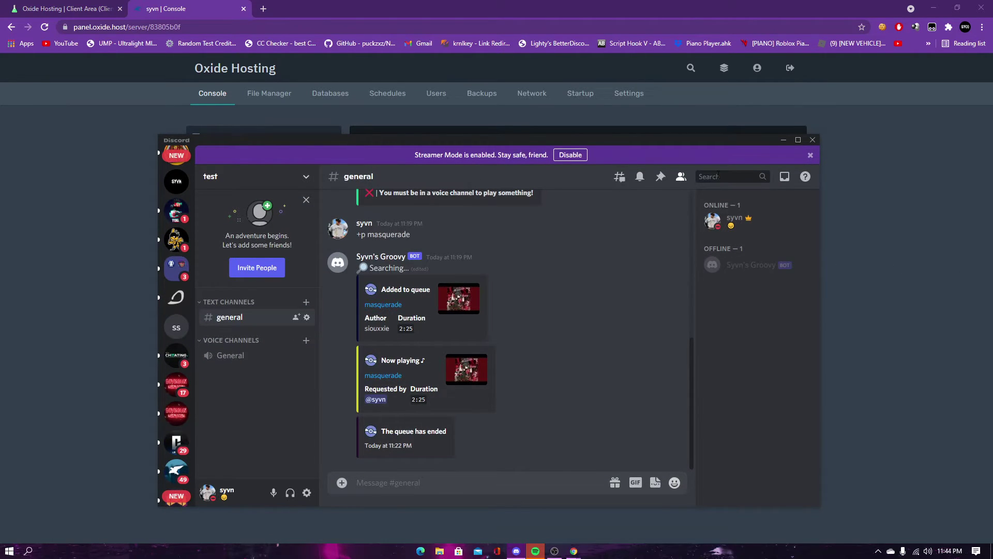
{"action": "left_click", "coordinate": [784, 140]}
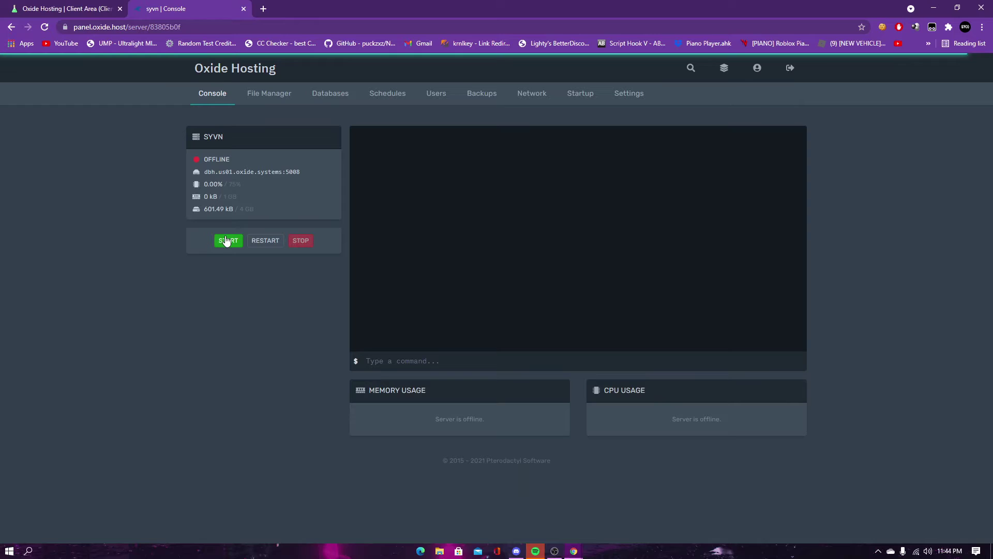
{"action": "left_click", "coordinate": [227, 242]}
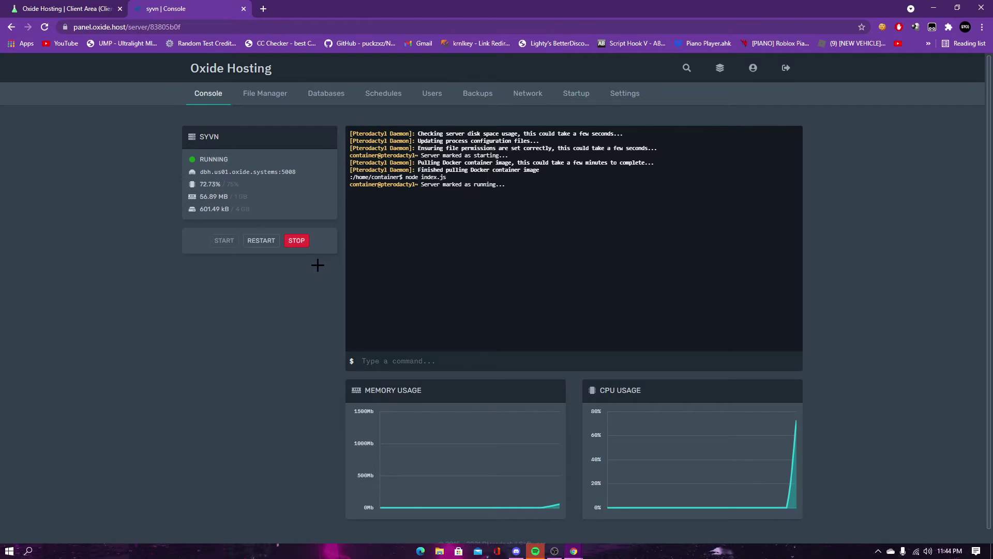
{"action": "left_click", "coordinate": [515, 551]}
{"action": "mouse_move", "coordinate": [453, 138]}
{"action": "left_mouse_down"}
{"action": "mouse_move", "coordinate": [558, 169]}
{"action": "mouse_move", "coordinate": [513, 277]}
{"action": "left_mouse_up"}
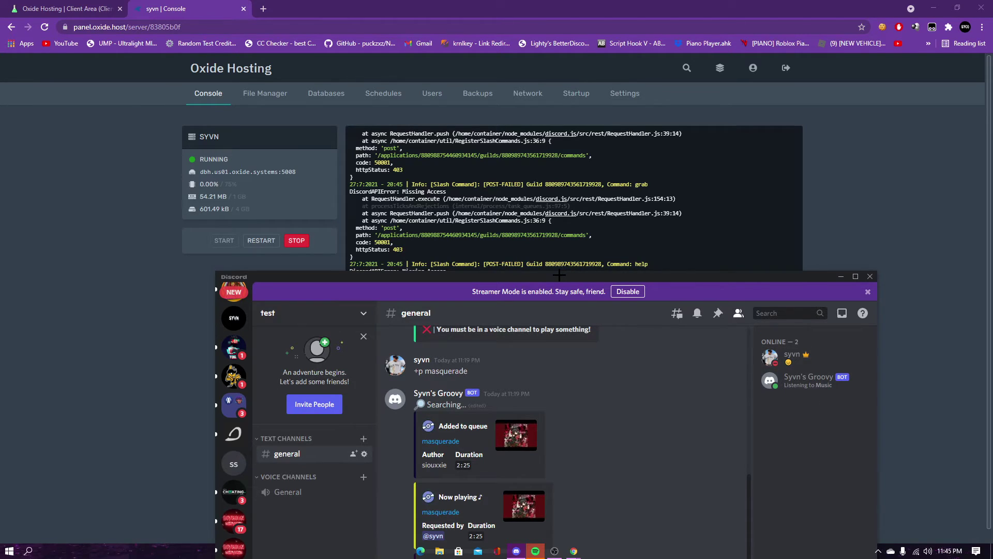
- Send +p, join the General voice channel, then request 'masquerade' with '+p masquerade'
{"action": "left_click_drag", "start_coordinate": [559, 275], "coordinate": [556, 168]}
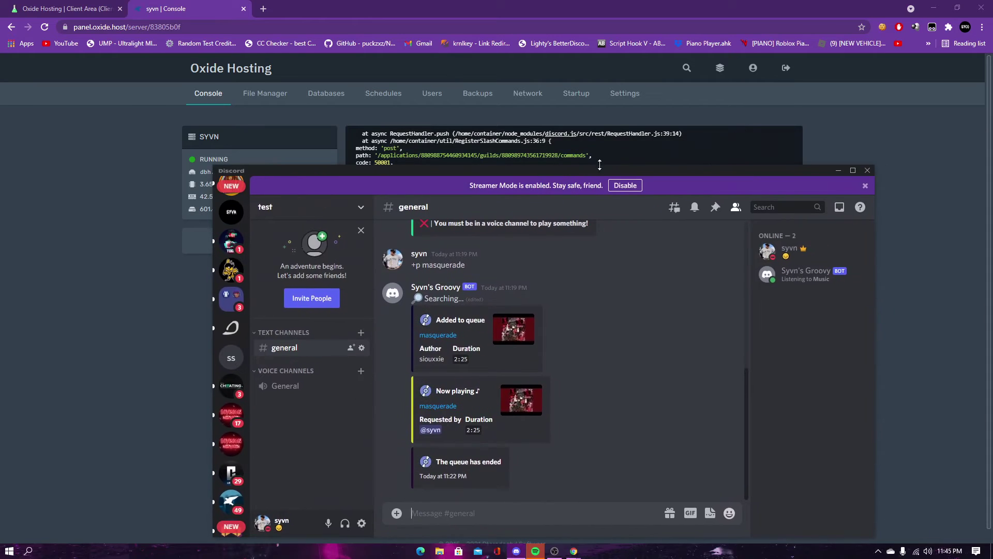
{"action": "left_click", "coordinate": [838, 170]}
{"action": "left_click", "coordinate": [516, 550]}
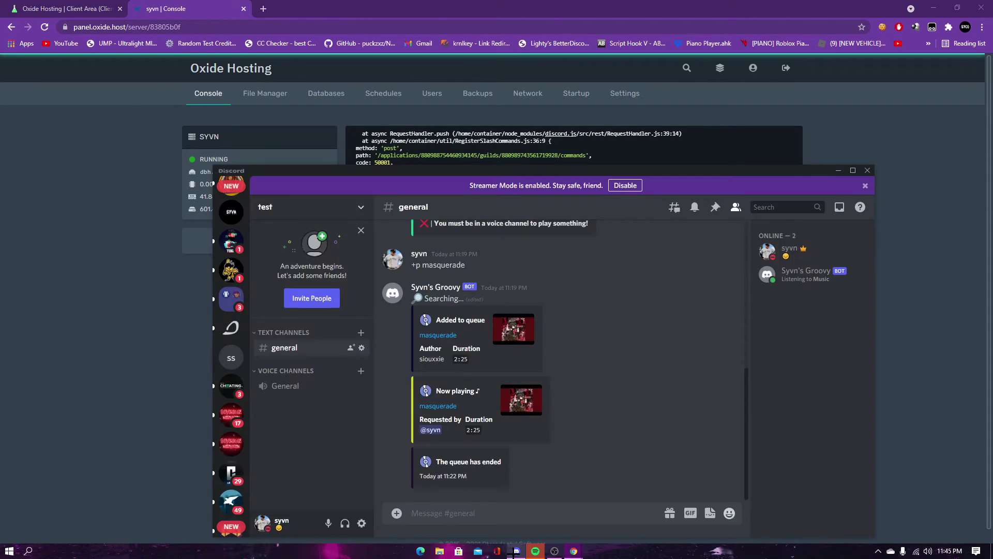
{"action": "type", "text": "/"}
{"action": "key", "text": "BackSpace"}
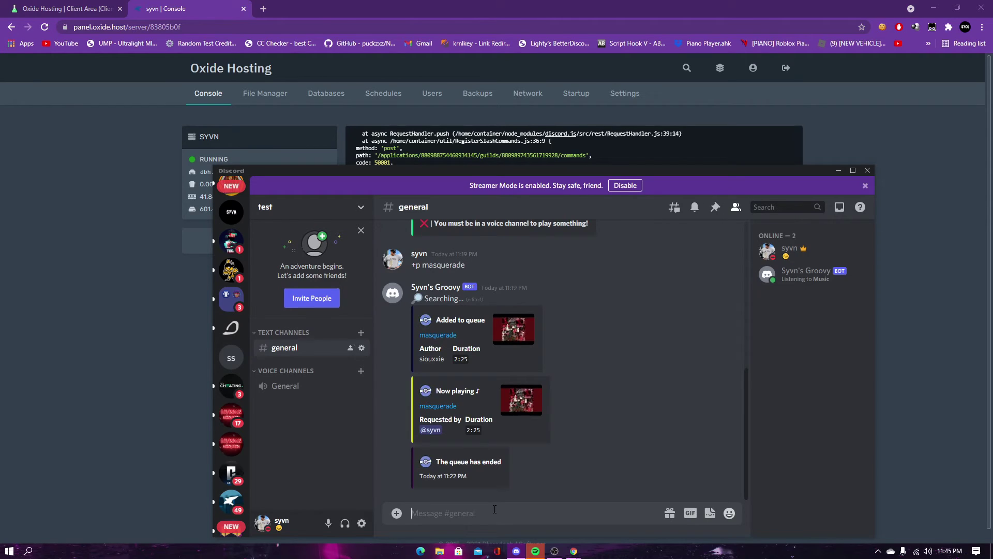
{"action": "type", "text": "+p"}
{"action": "key", "text": "Return"}
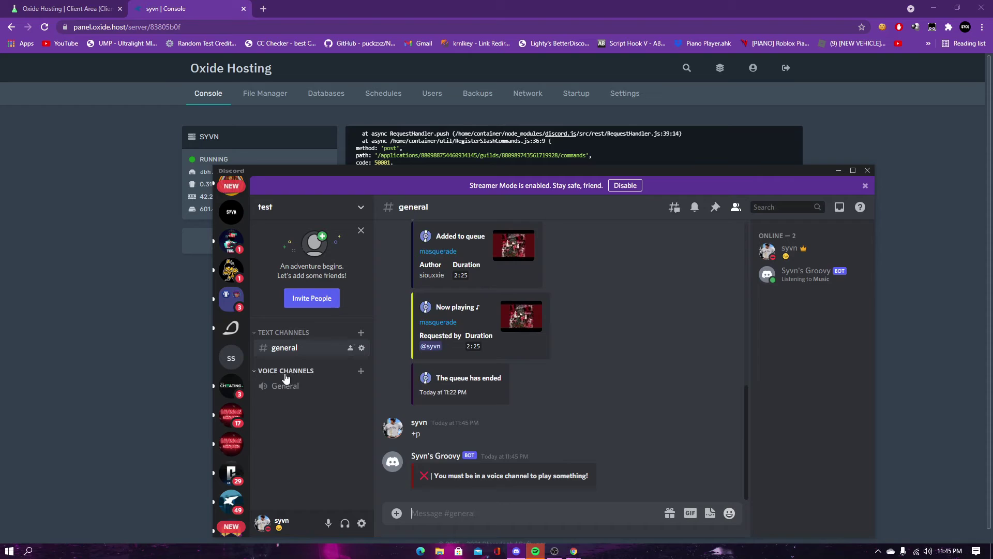
{"action": "left_click", "coordinate": [290, 392]}
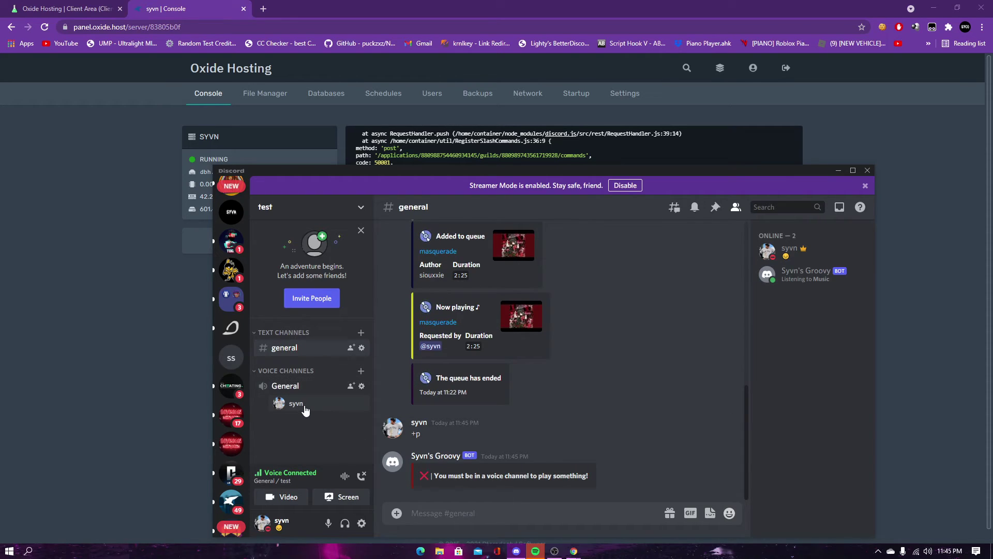
{"action": "type", "text": "+p"}
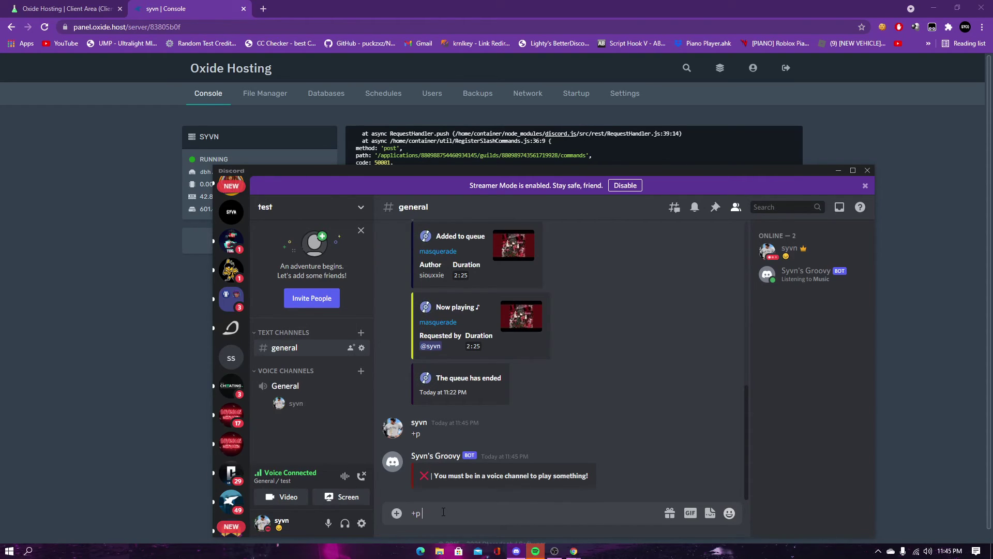
{"action": "type", "text": "masque"}
{"action": "type", "text": "rade"}
{"action": "key", "text": "Return"}
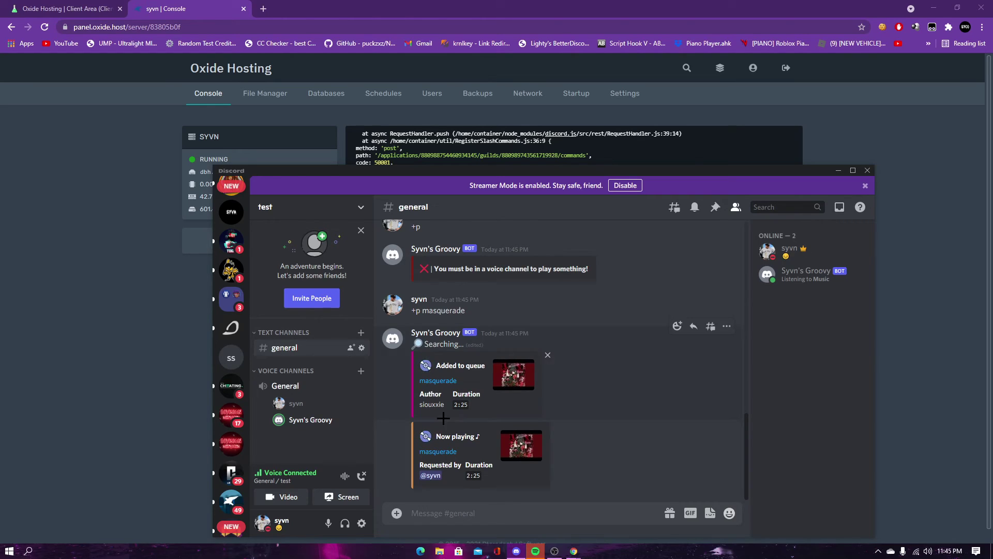
- Send +dc, disconnect Syvn's Groovy from General, and hang up yourself
{"action": "left_click", "coordinate": [361, 475]}
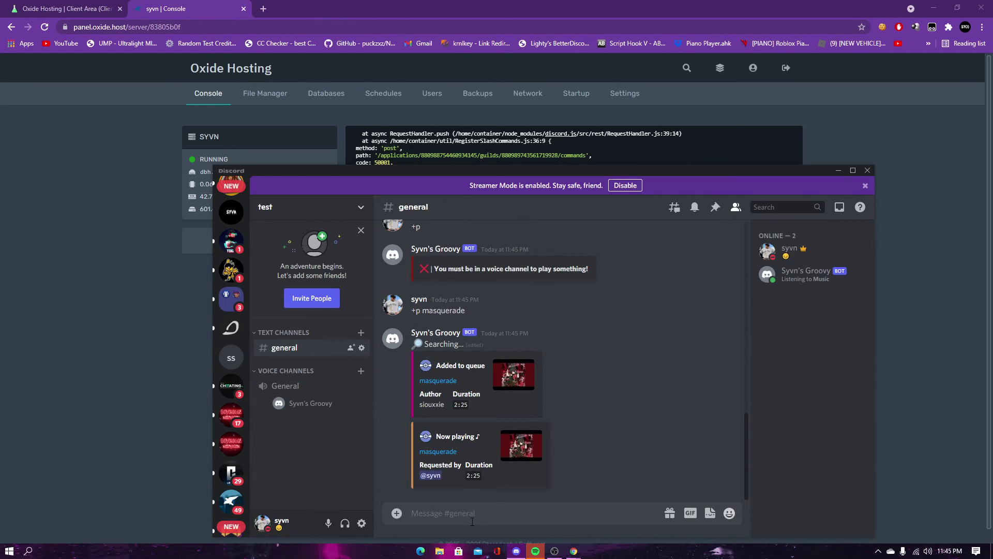
{"action": "type", "text": "+d"}
{"action": "type", "text": "c"}
{"action": "key", "text": "Return"}
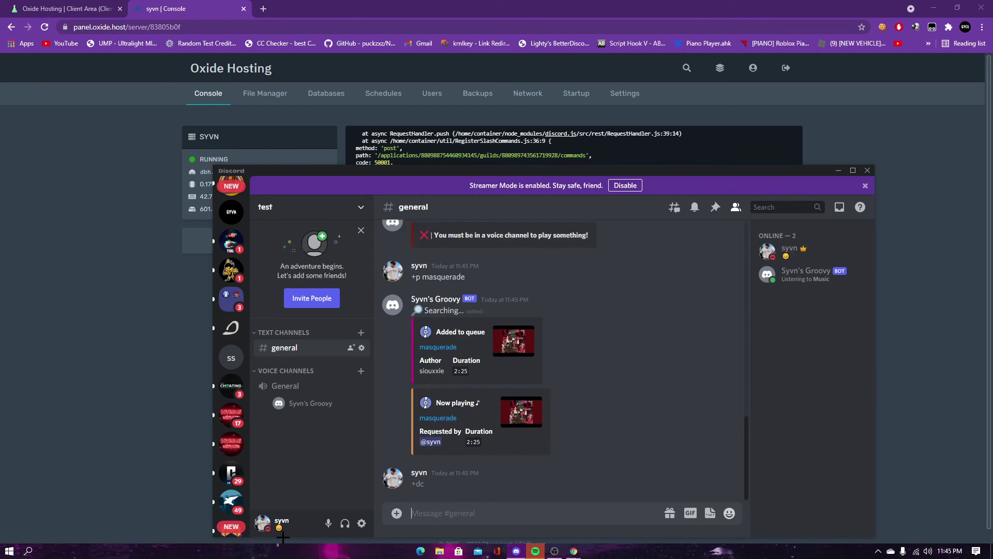
{"action": "left_click", "coordinate": [285, 386]}
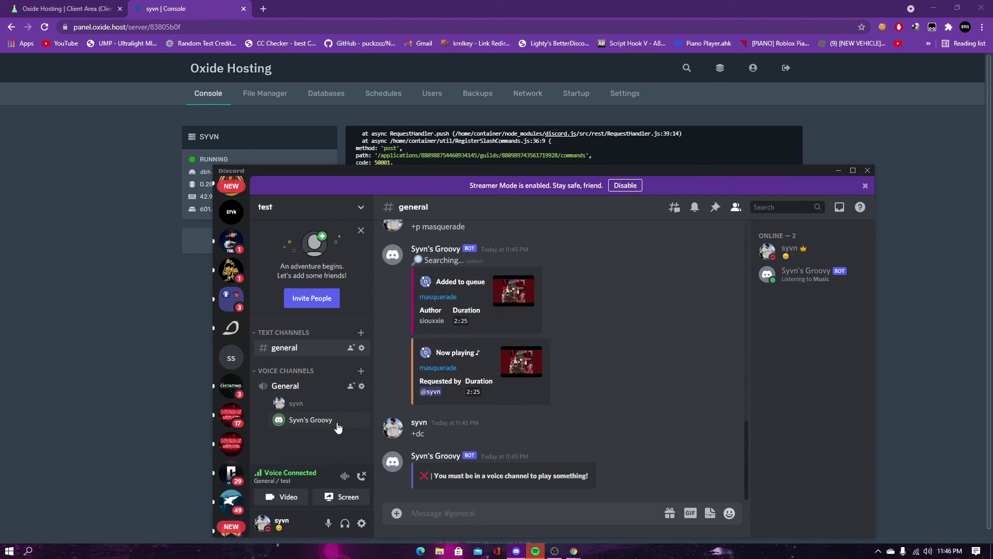
{"action": "right_click", "coordinate": [314, 423]}
{"action": "left_click", "coordinate": [347, 442]}
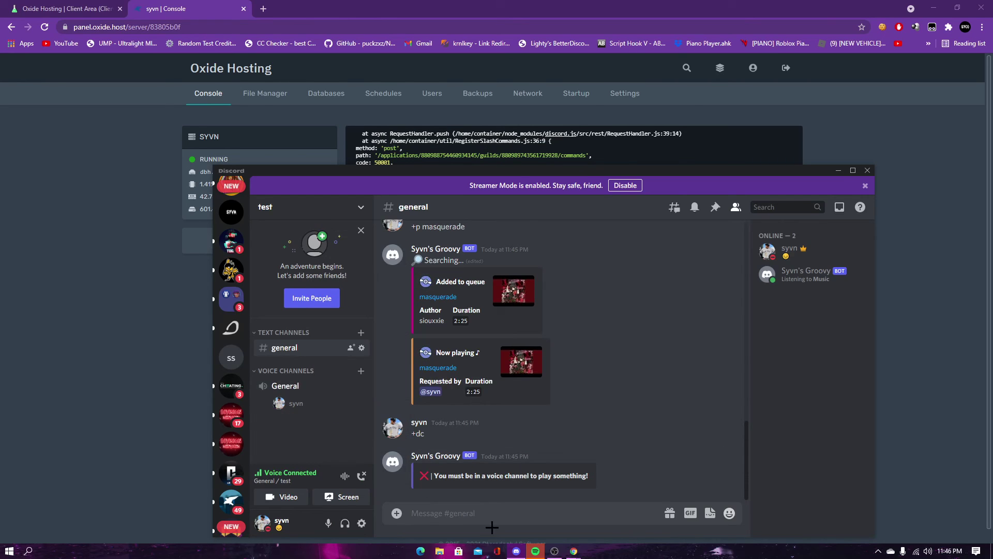
{"action": "left_click", "coordinate": [360, 473]}
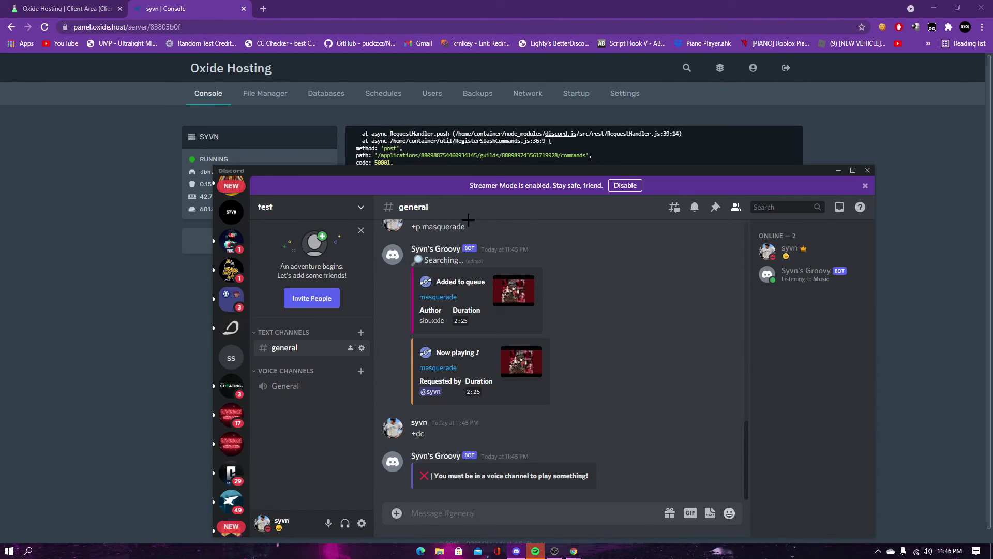
{"action": "mouse_move", "coordinate": [417, 174]}
{"action": "left_mouse_down"}
{"action": "mouse_move", "coordinate": [692, 172]}
{"action": "mouse_move", "coordinate": [387, 176]}
{"action": "left_mouse_up"}
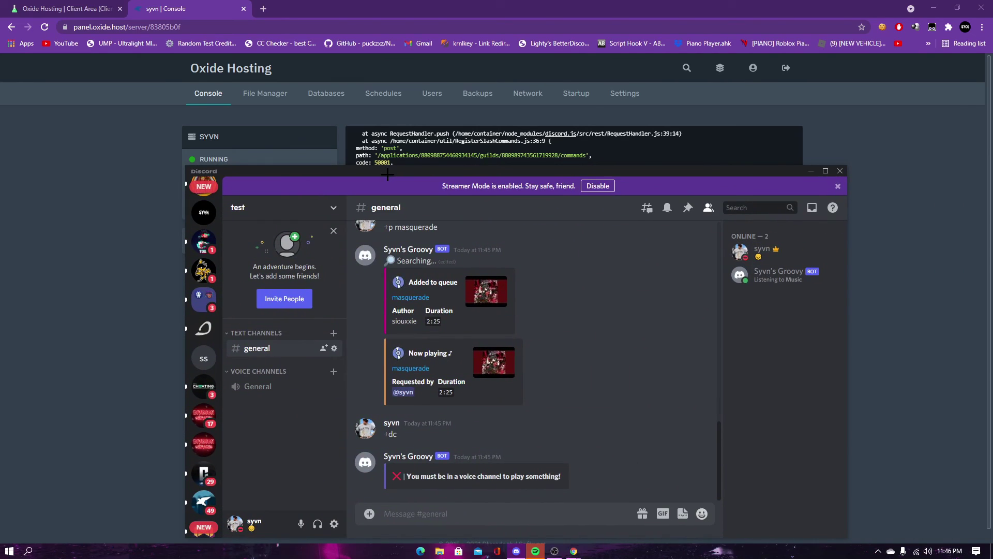